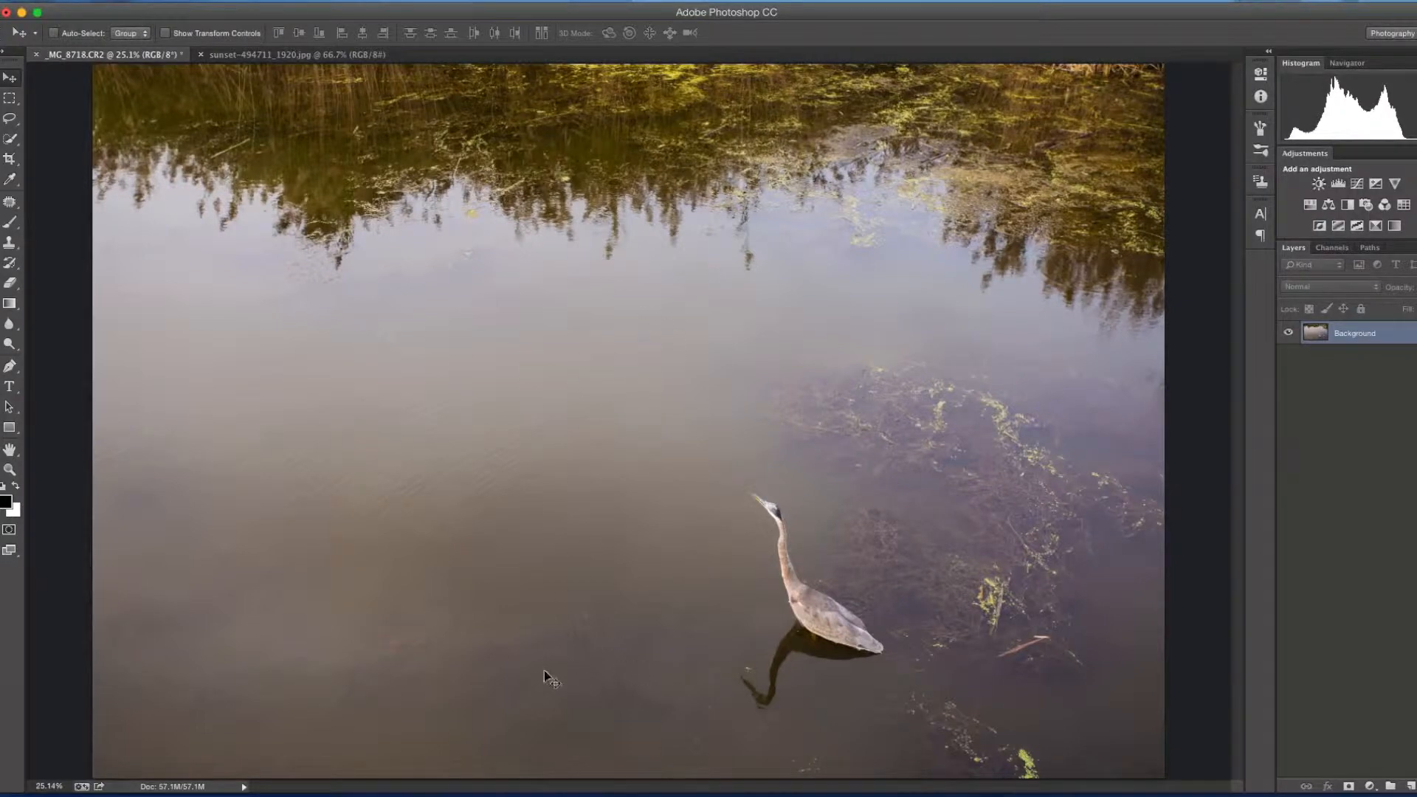
Bring the sunset sky image into the heron photo as a new layer, enlarging and positioning it to cover the whole canvas
click(267, 56)
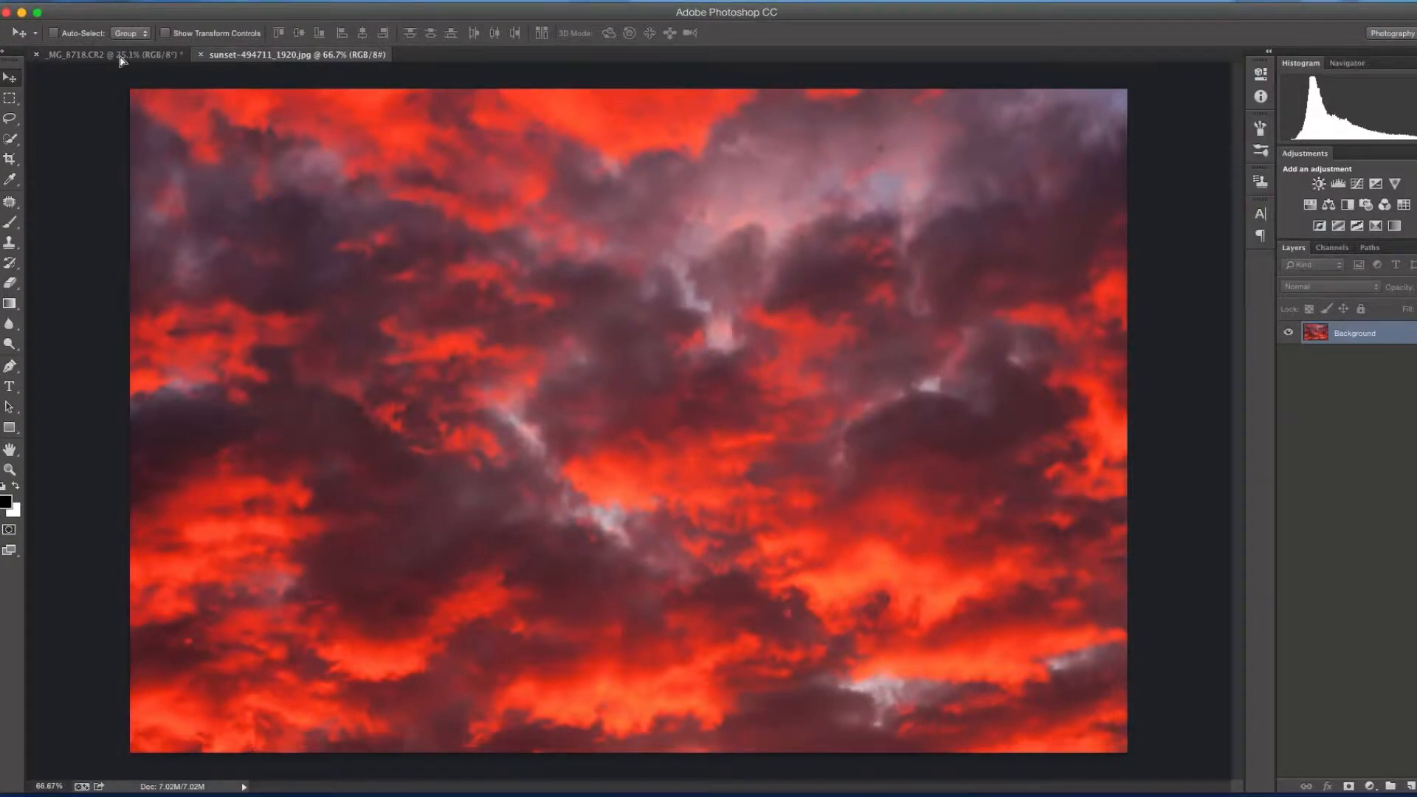
drag(103, 55, 480, 314)
key(super+t)
scroll(671, 445, down, 5)
drag(661, 438, 817, 543)
scroll(818, 542, down, 5)
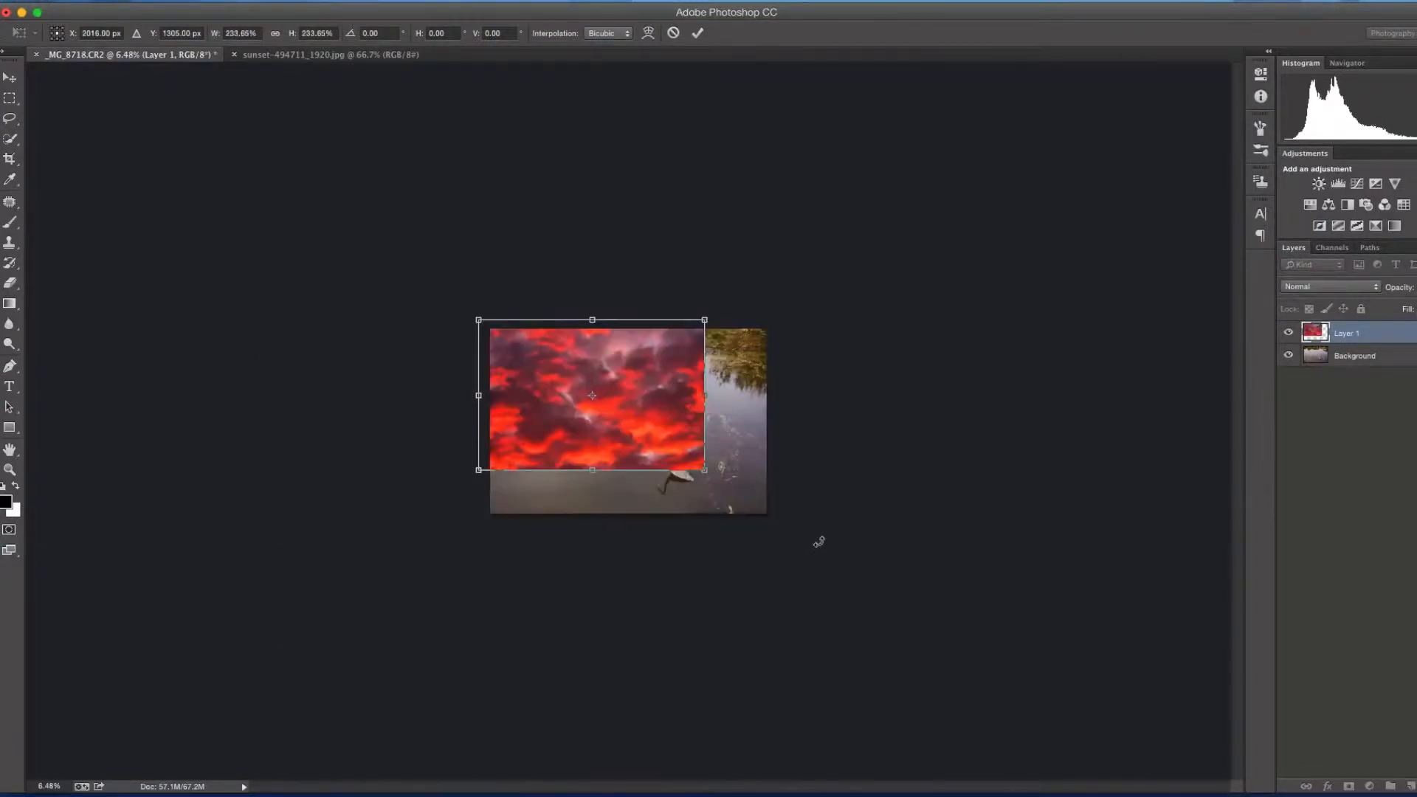
drag(561, 409, 567, 440)
drag(705, 496, 786, 550)
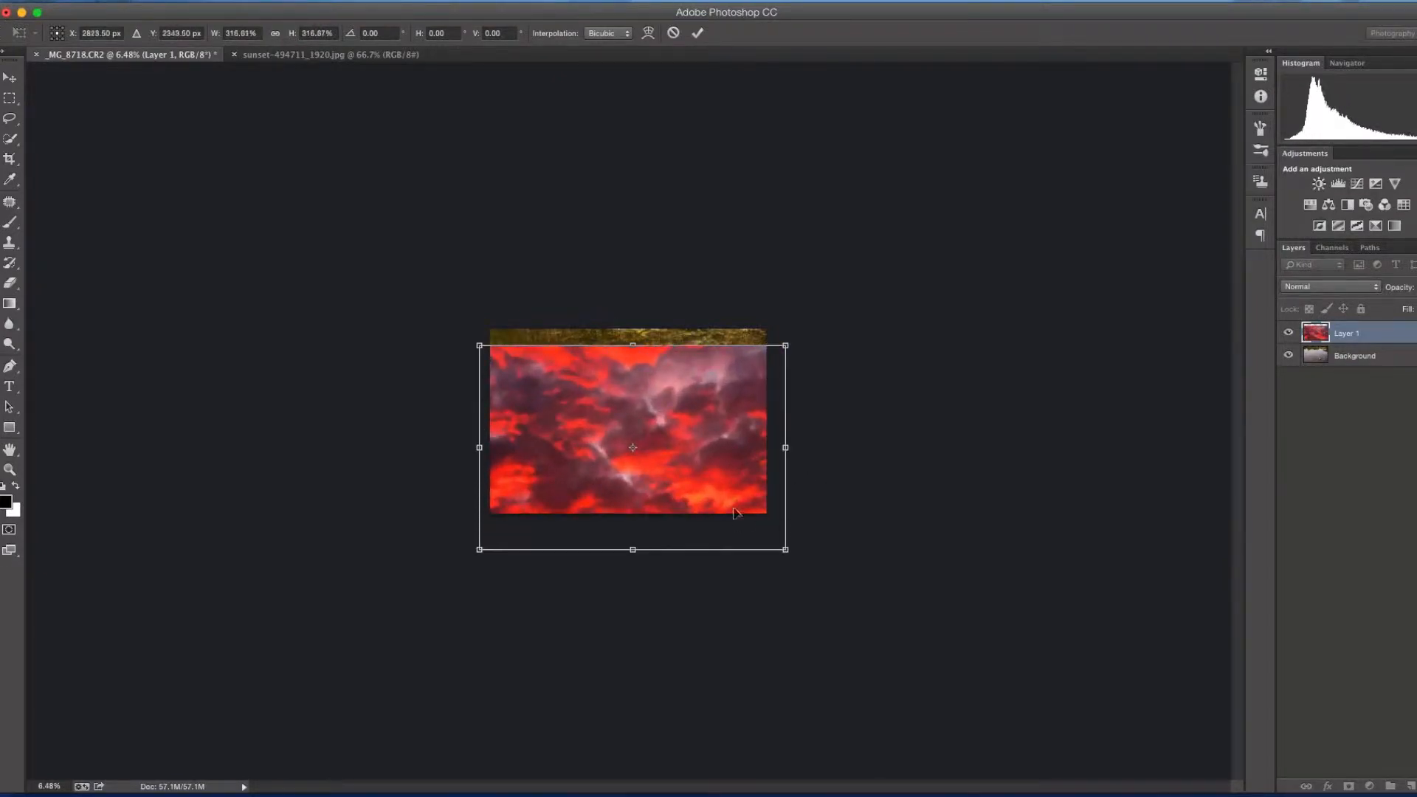
key(Return)
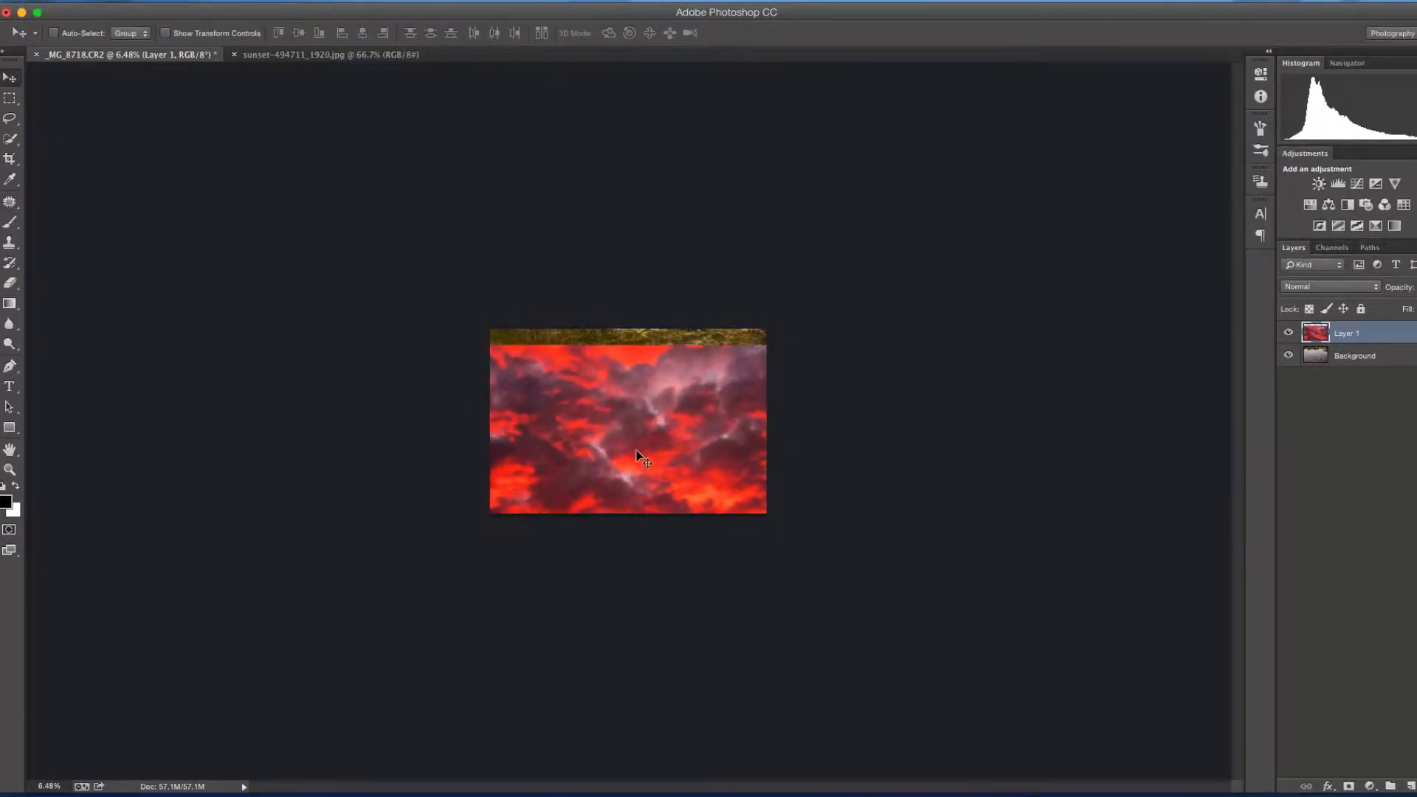
scroll(598, 462, up, 3)
drag(639, 484, 640, 459)
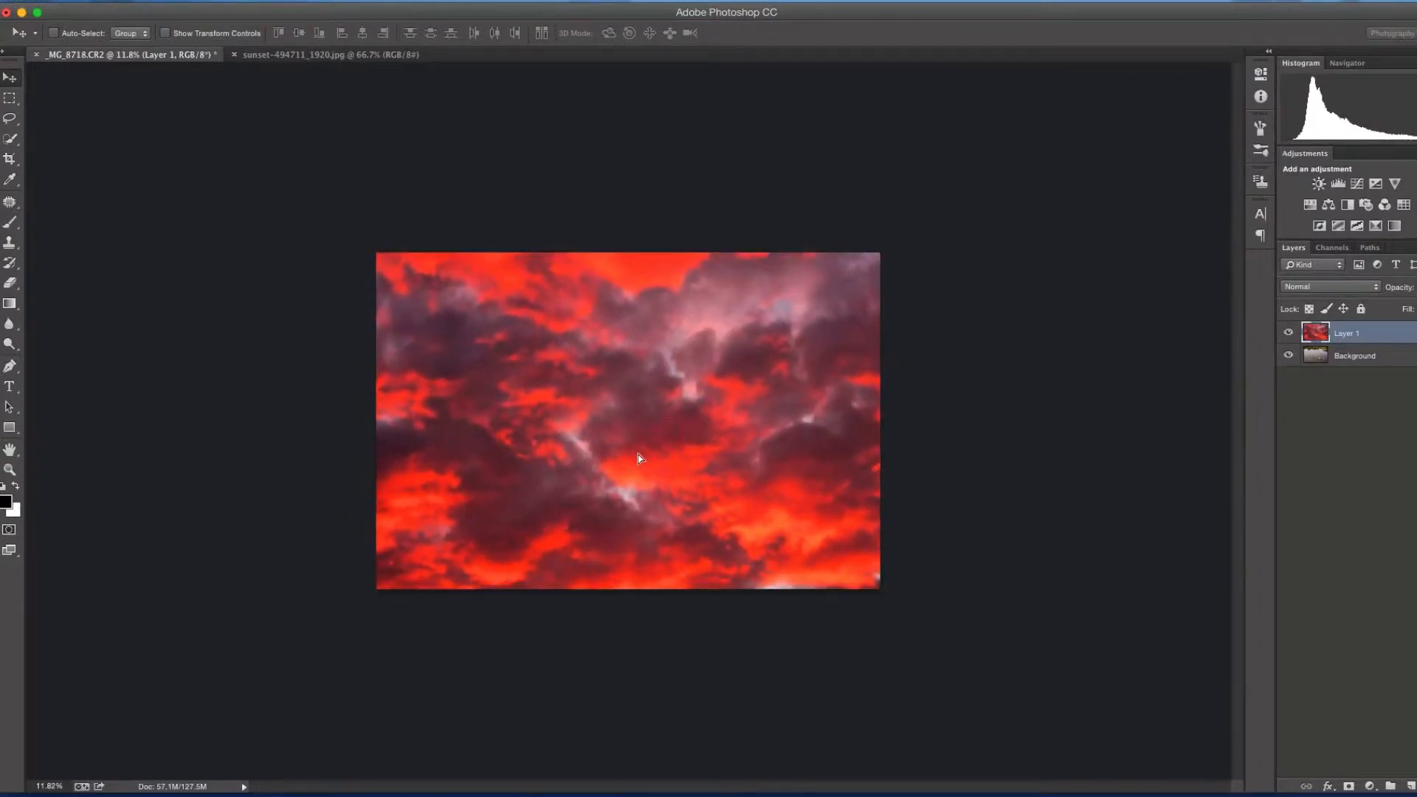
Hide the sunset layer and select the heron from beak to tail on the Background layer with the Quick Selection tool
click(1288, 334)
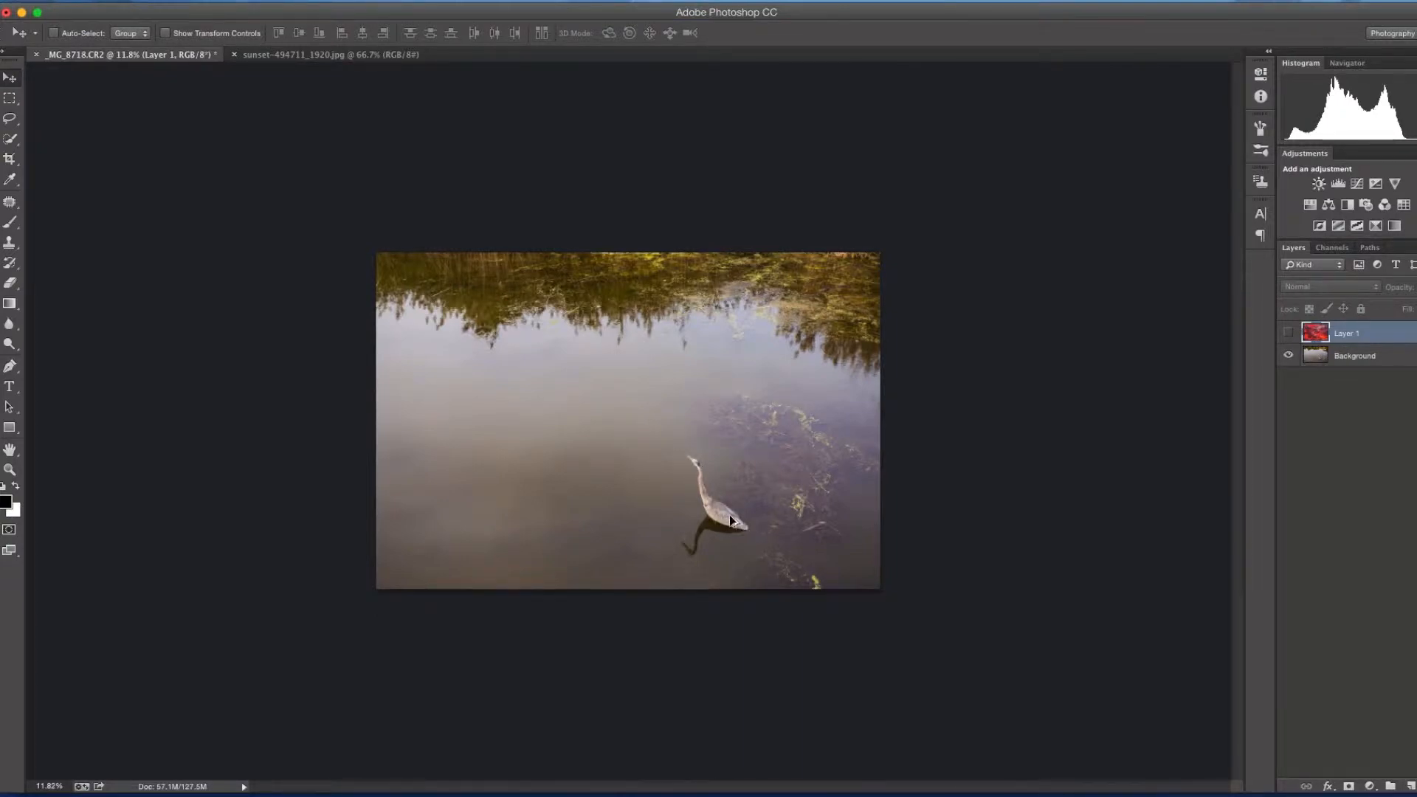
scroll(731, 522, up, 5)
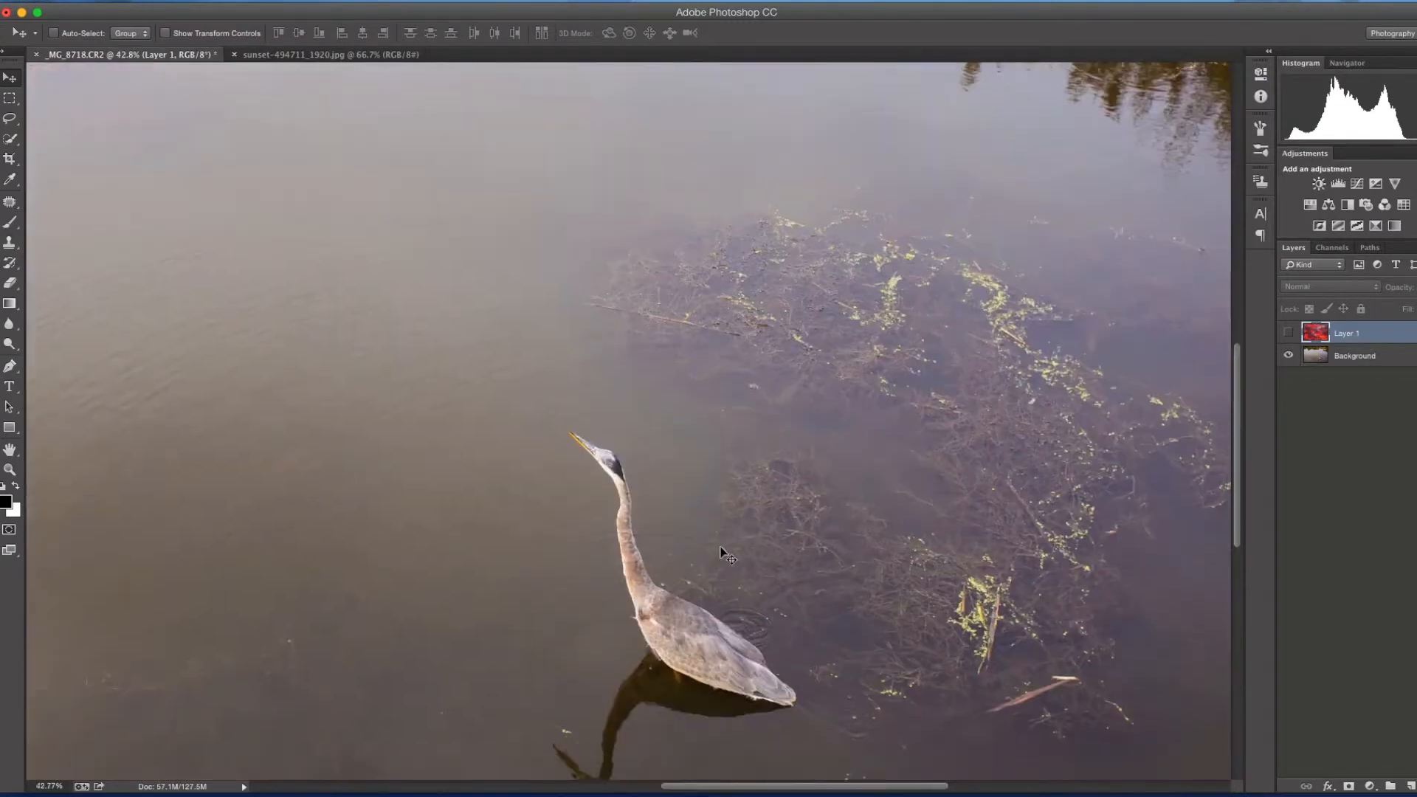
scroll(721, 548, down, 1)
click(1345, 358)
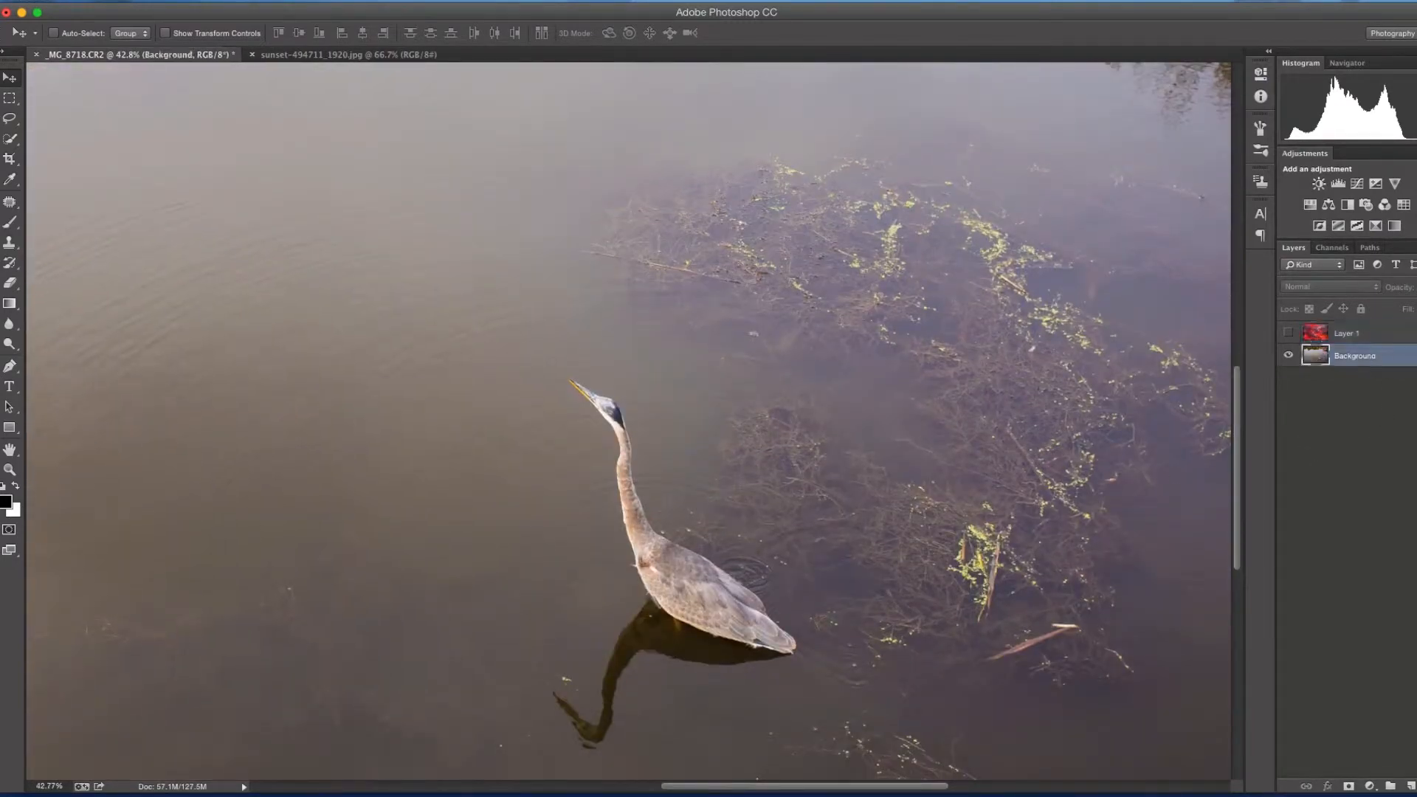
click(13, 140)
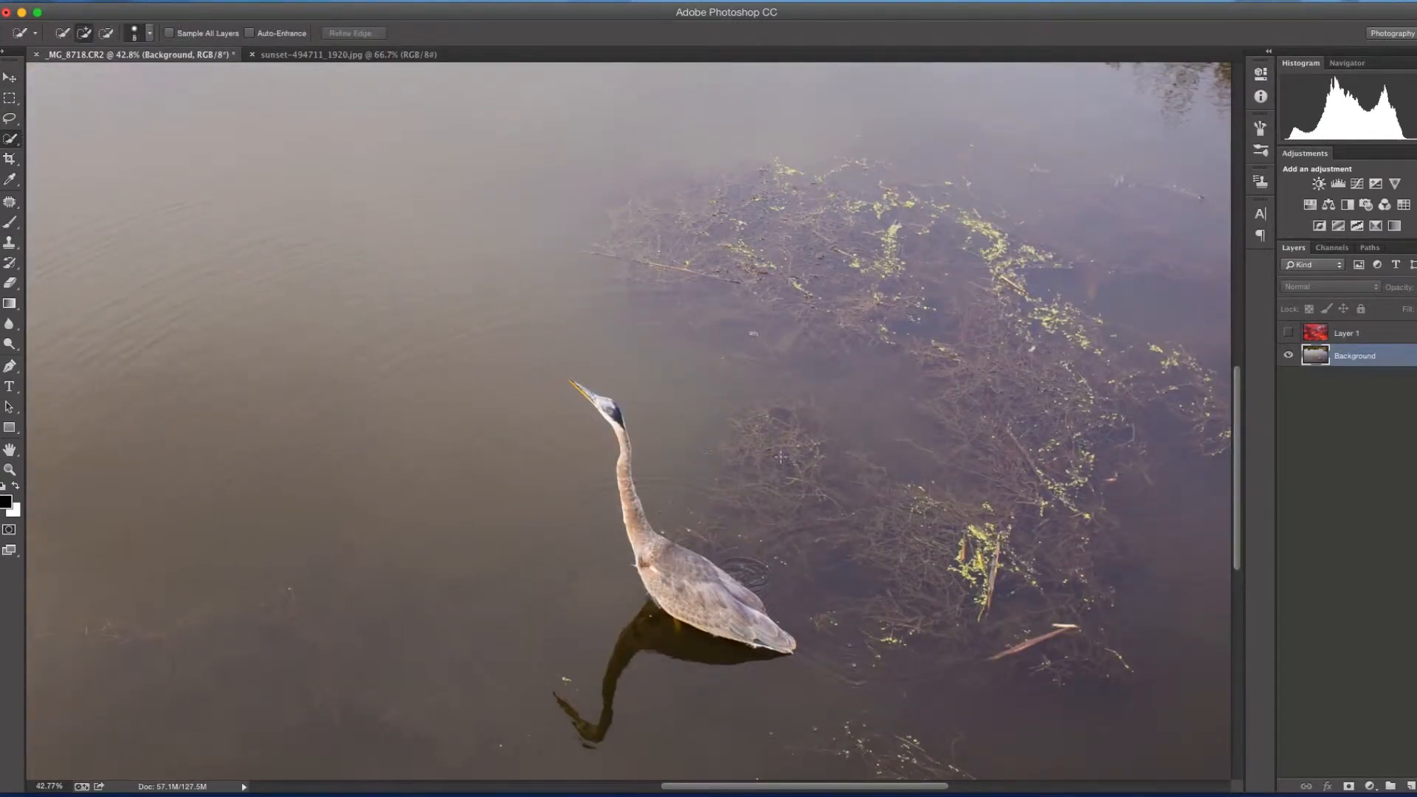
scroll(615, 426, up, 6)
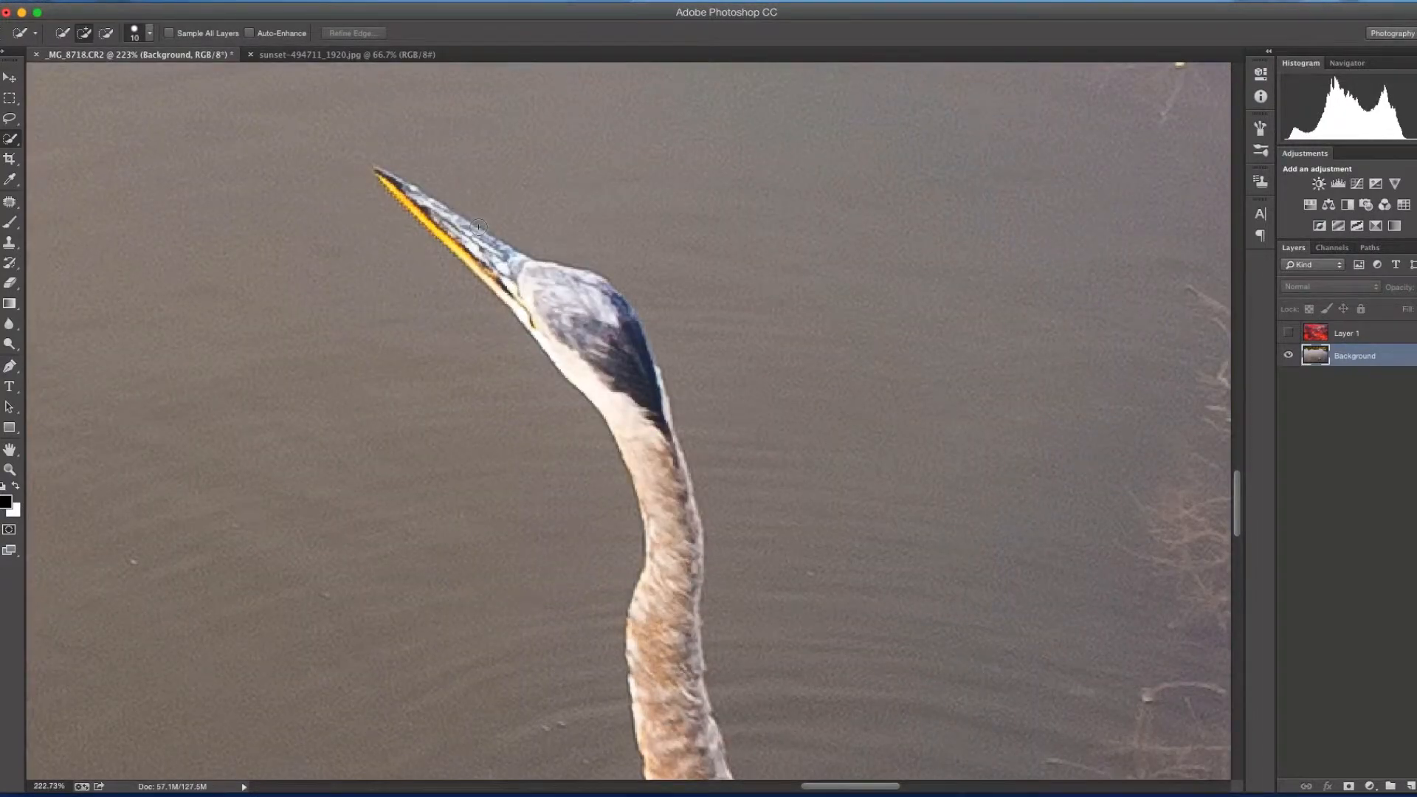
drag(409, 193, 591, 330)
drag(598, 329, 686, 738)
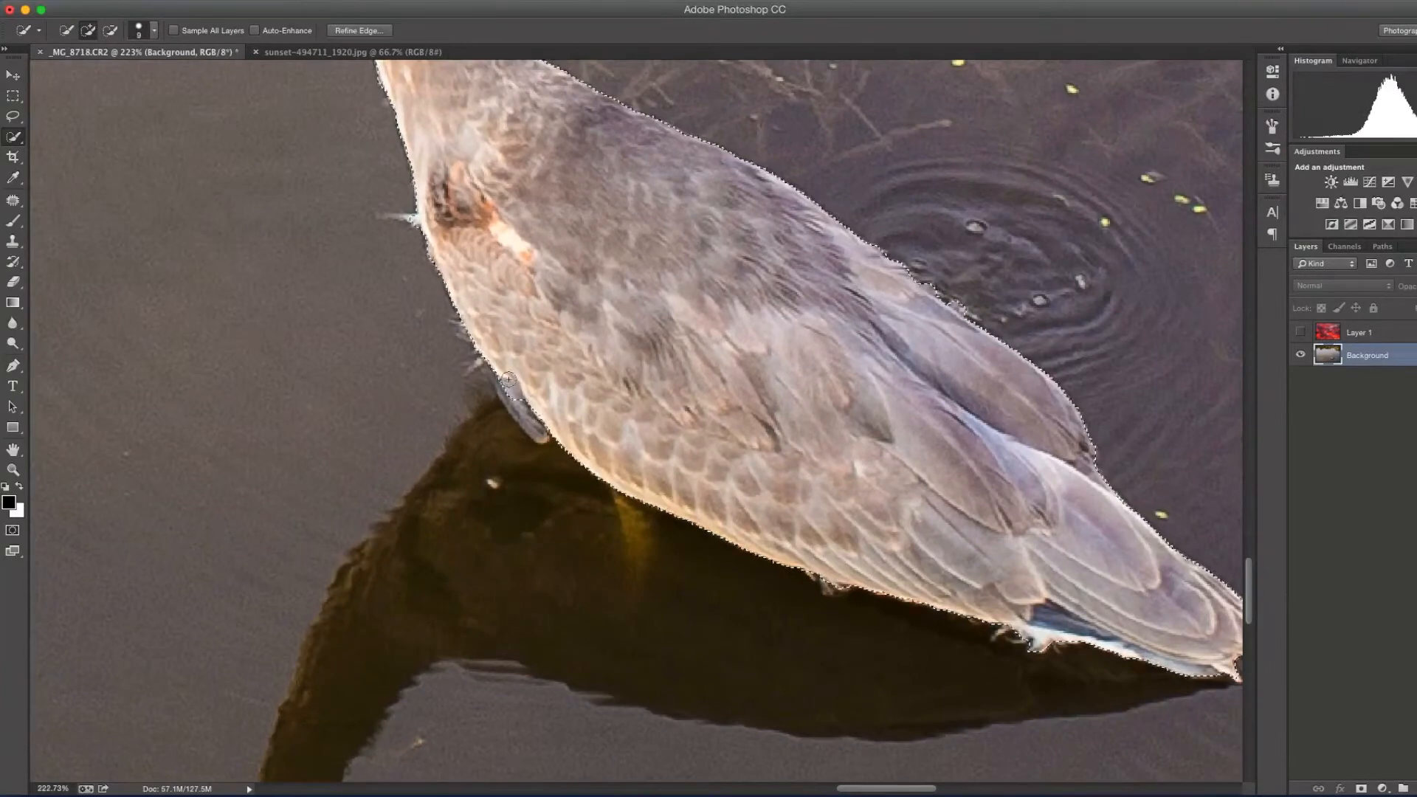
scroll(732, 432, right, 3)
scroll(732, 432, down, 6)
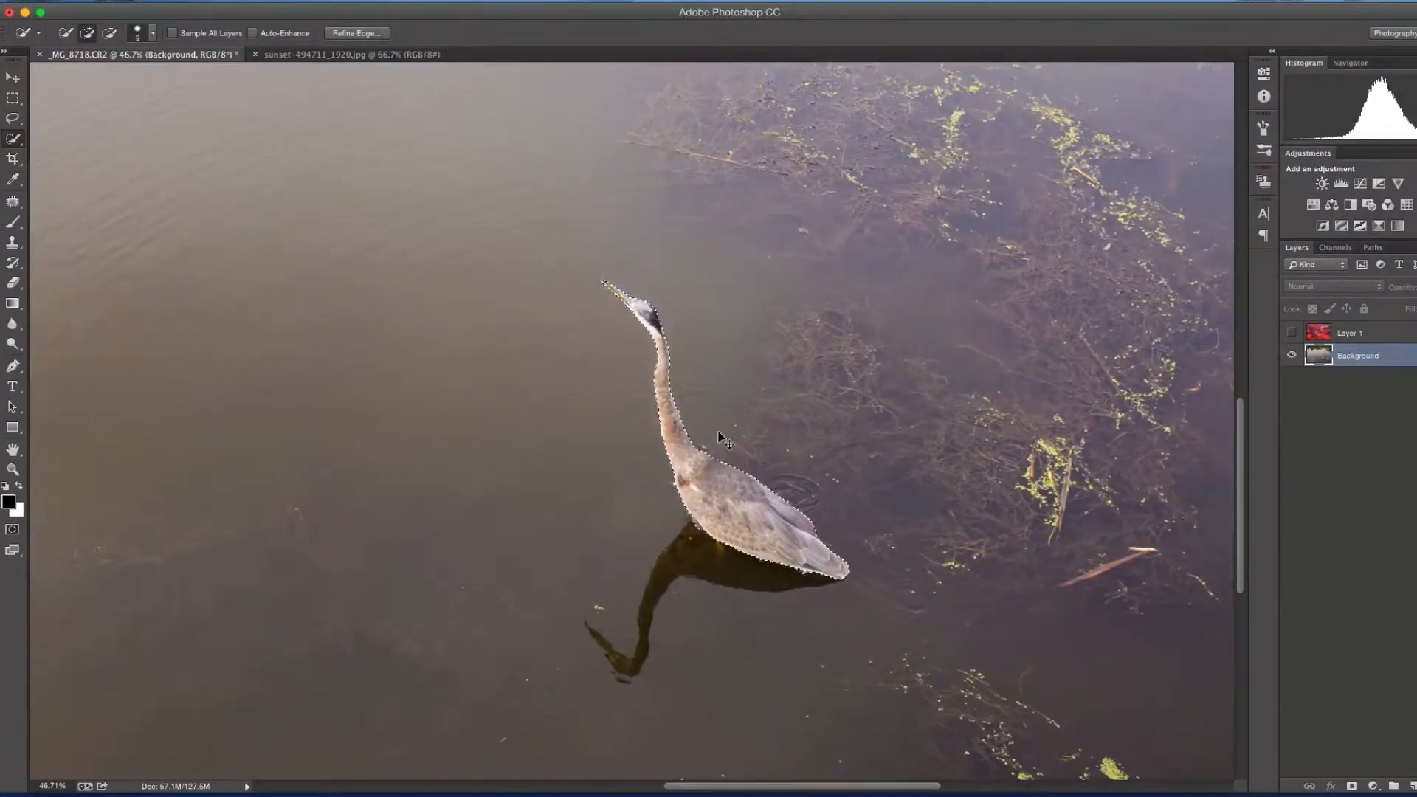
key(super+0)
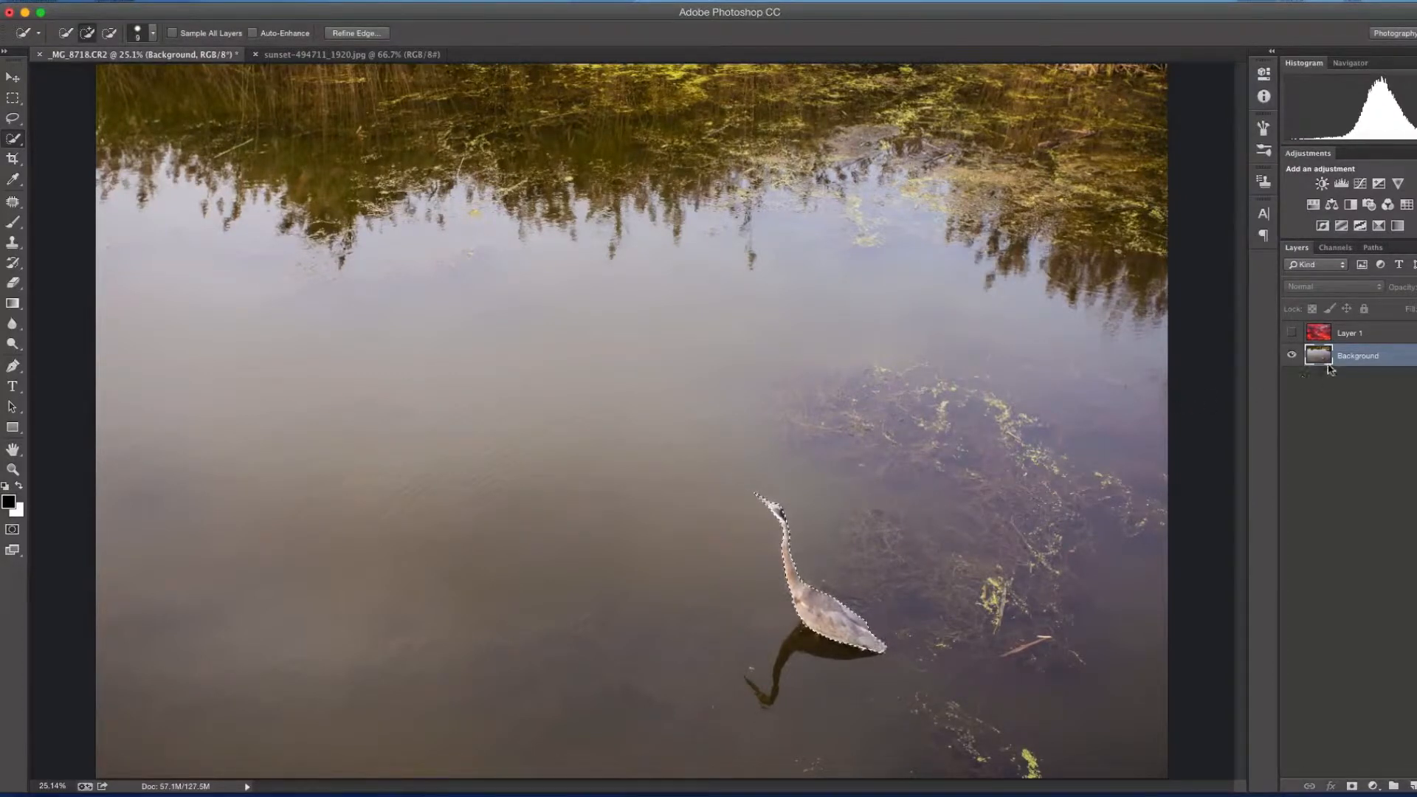
Show the sunset layer again, invert the heron selection and add it to that layer as a mask
click(1376, 338)
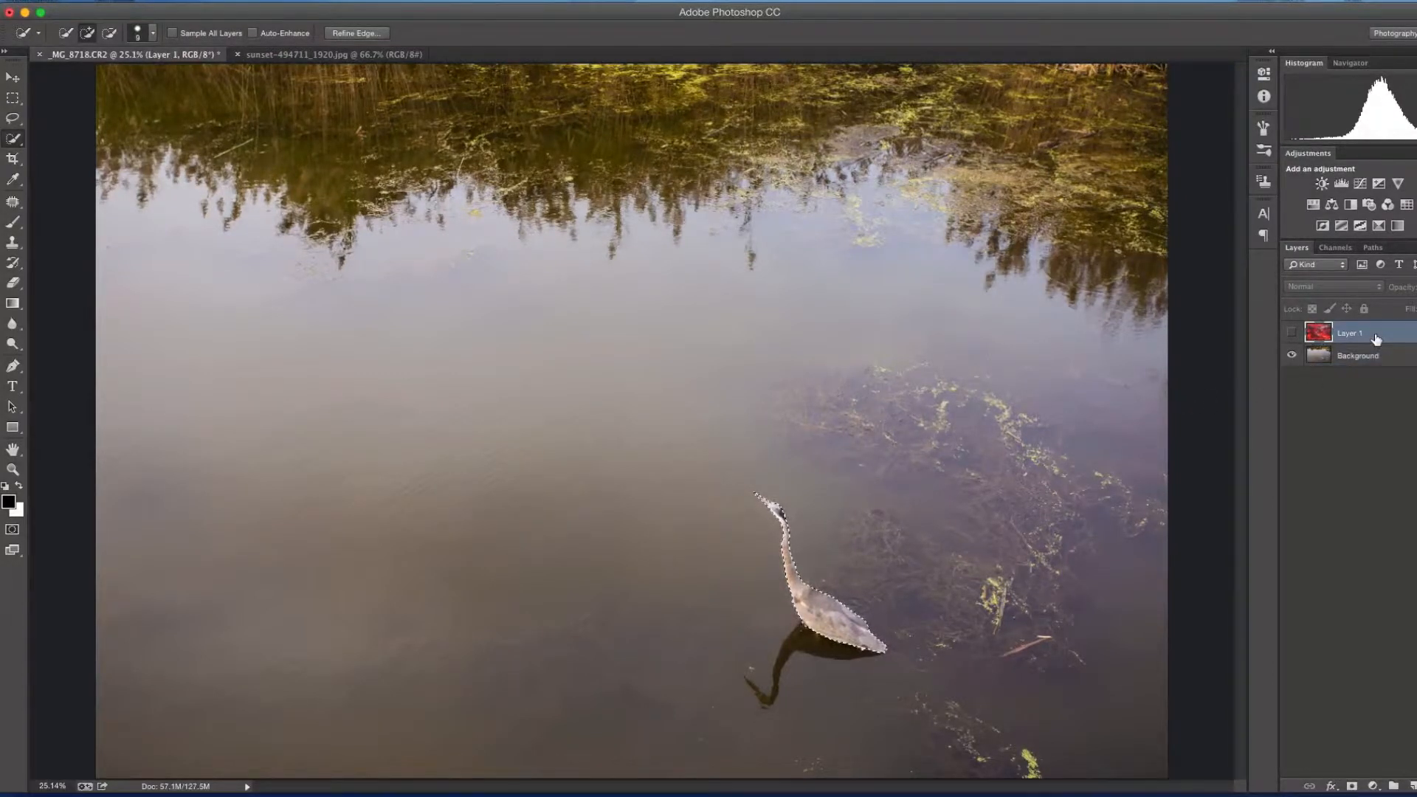
click(1291, 333)
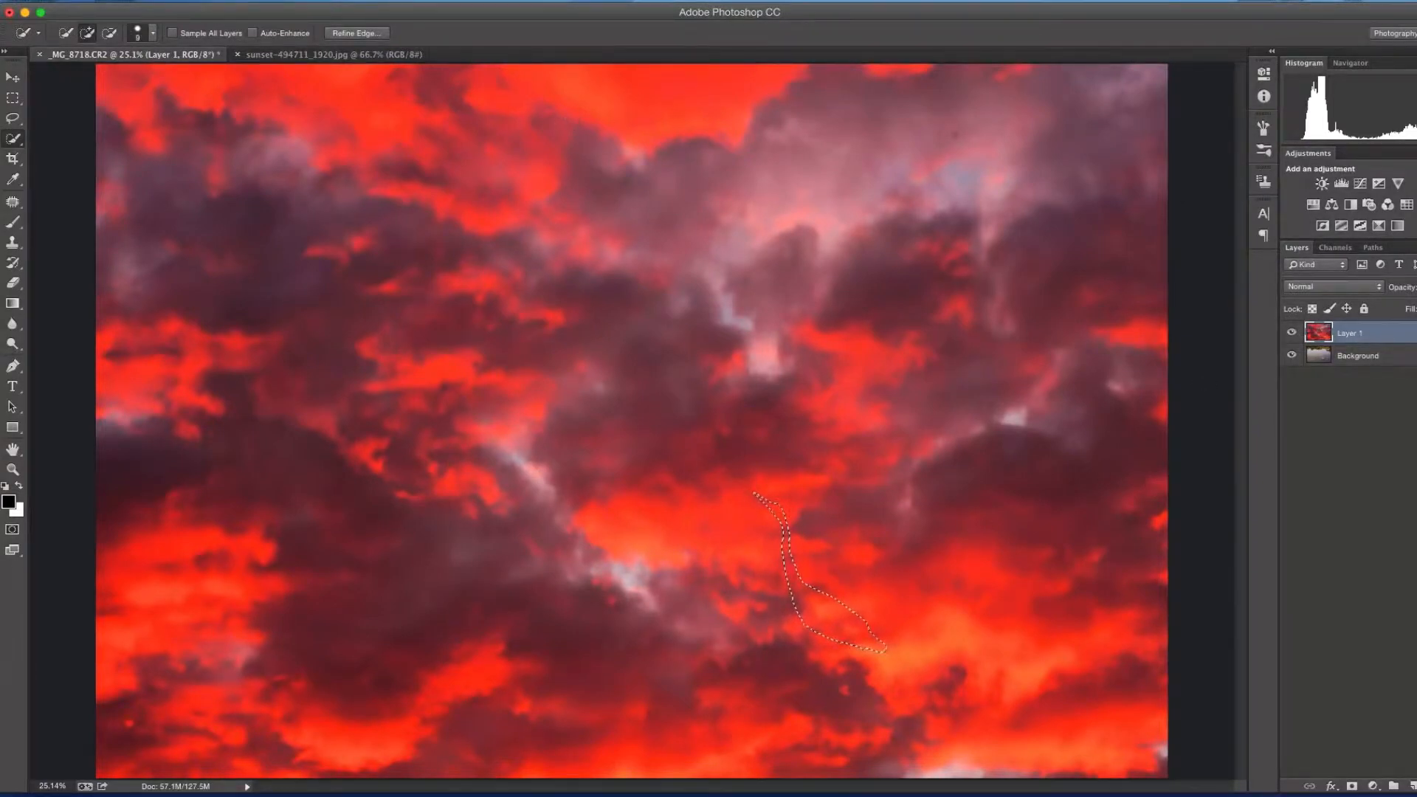
click(343, 0)
click(343, 7)
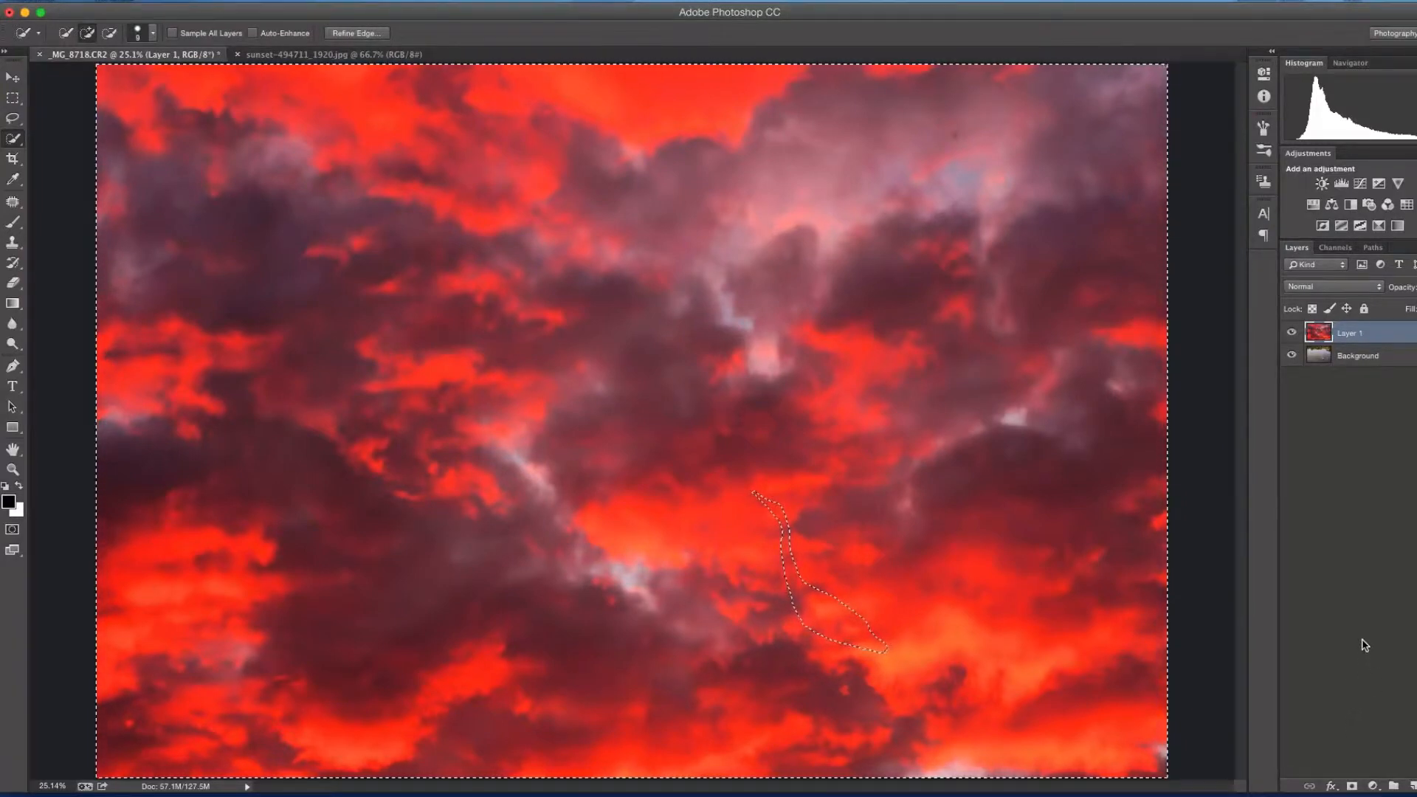
click(1352, 787)
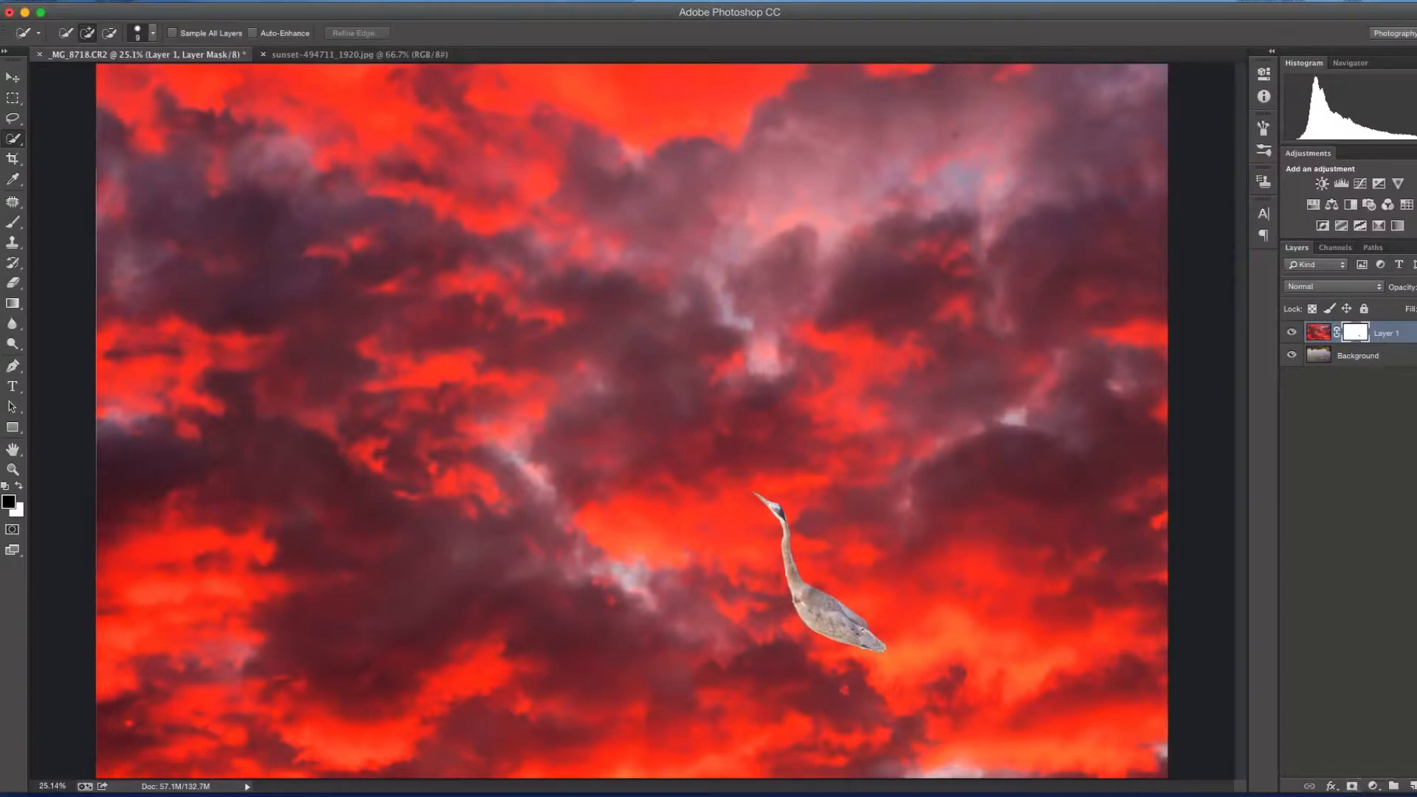
Try the Overlay blend mode on the sunset layer and settle on Soft Light
key(alt+shift+o)
click(1322, 287)
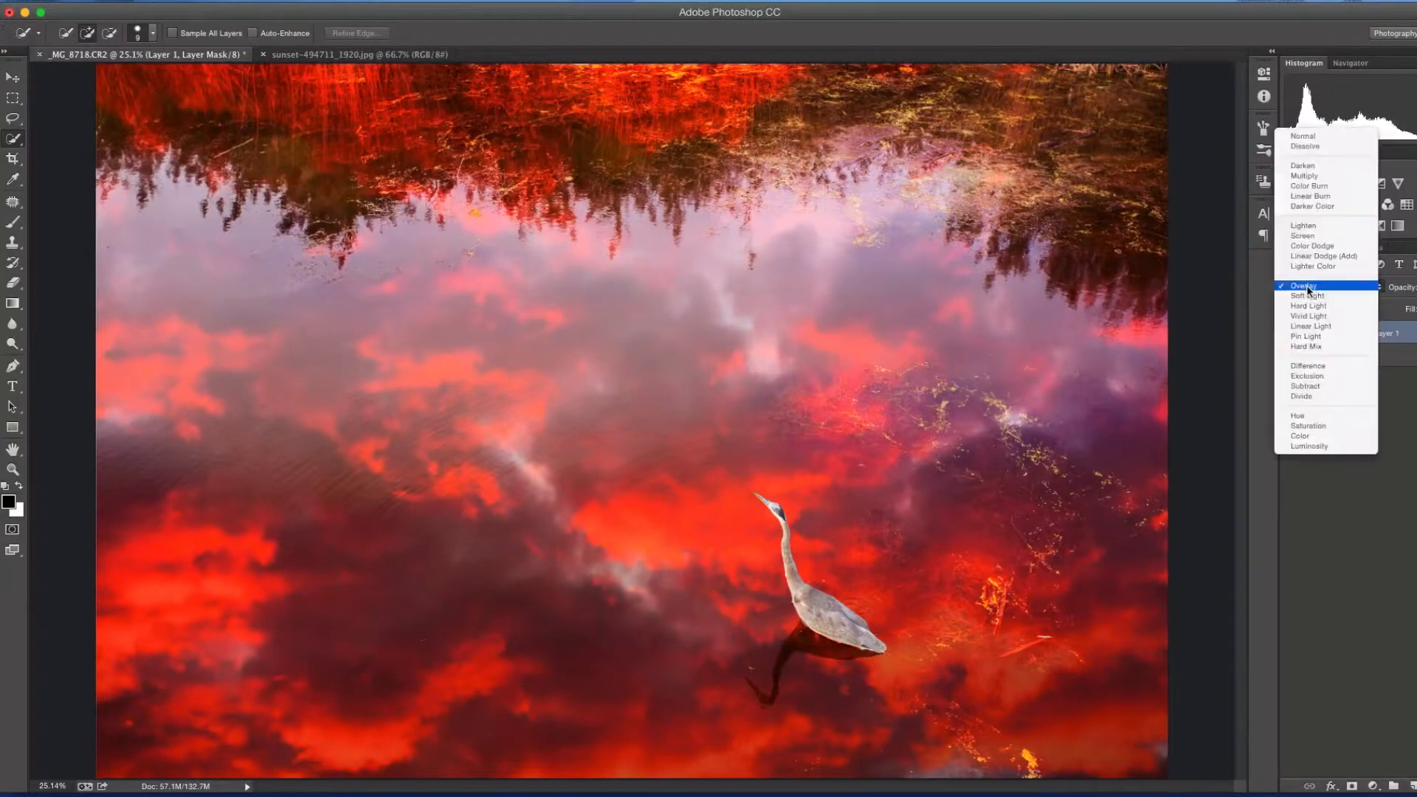
click(1317, 297)
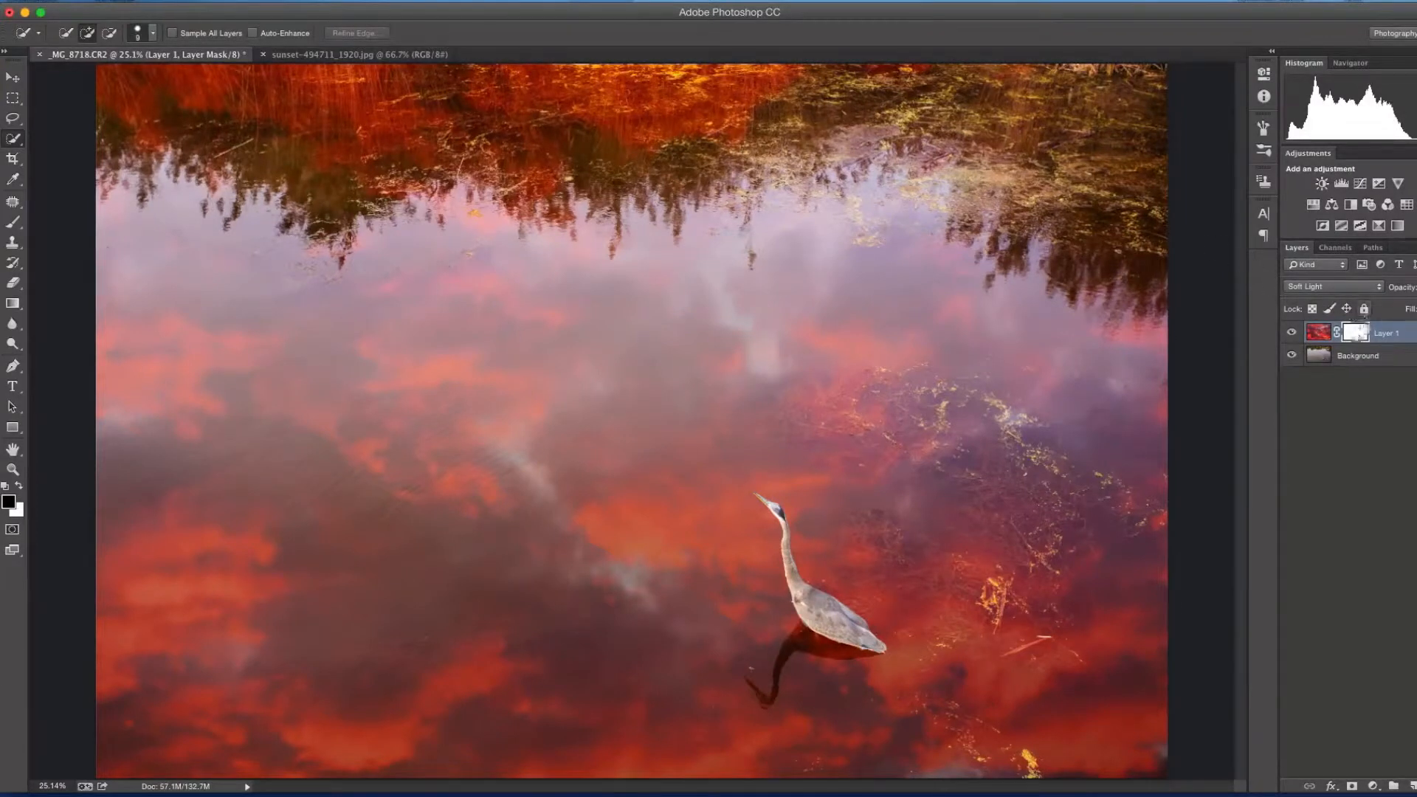
Paint black on the sunset layer's mask over the reflected trees and reeds along the top with a soft 800 px brush
click(12, 221)
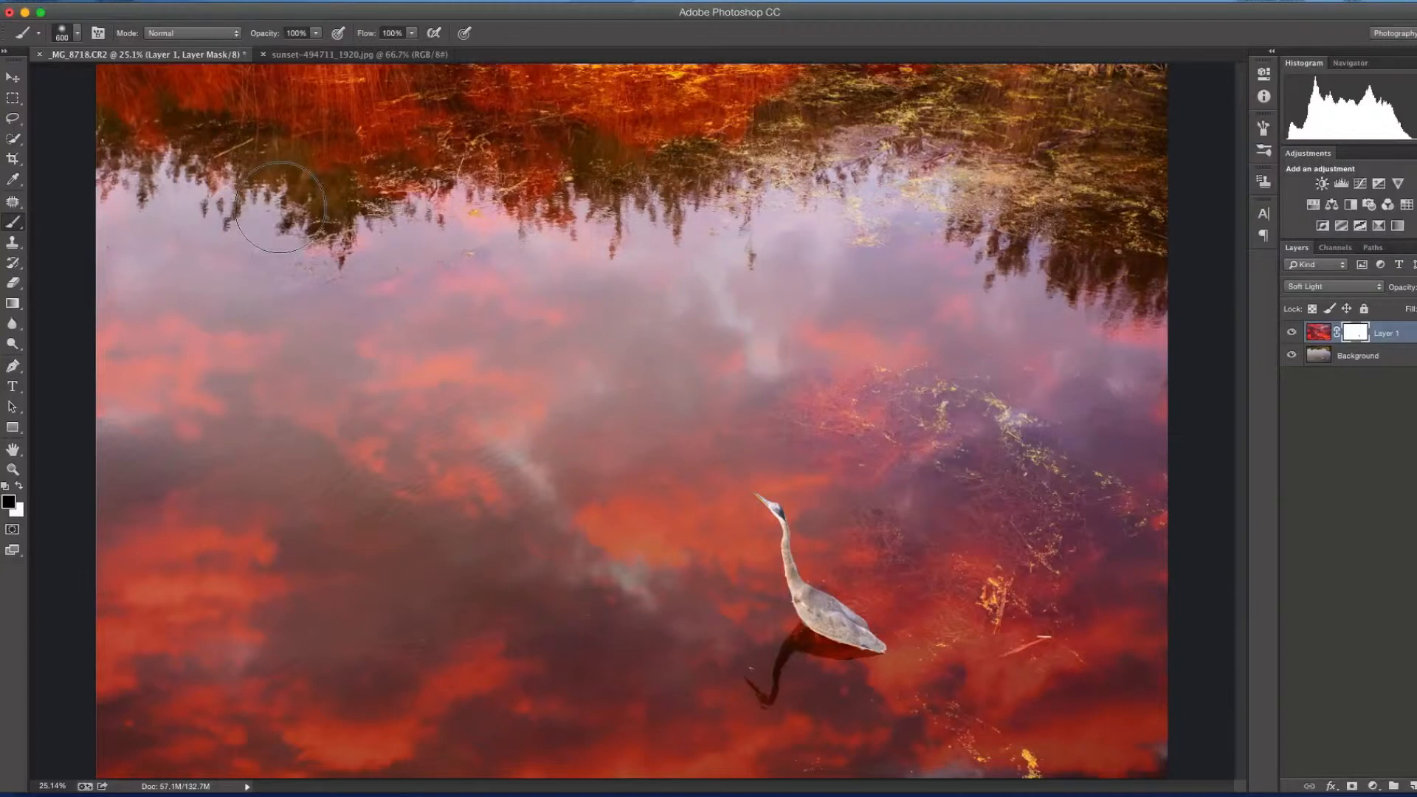
click(74, 37)
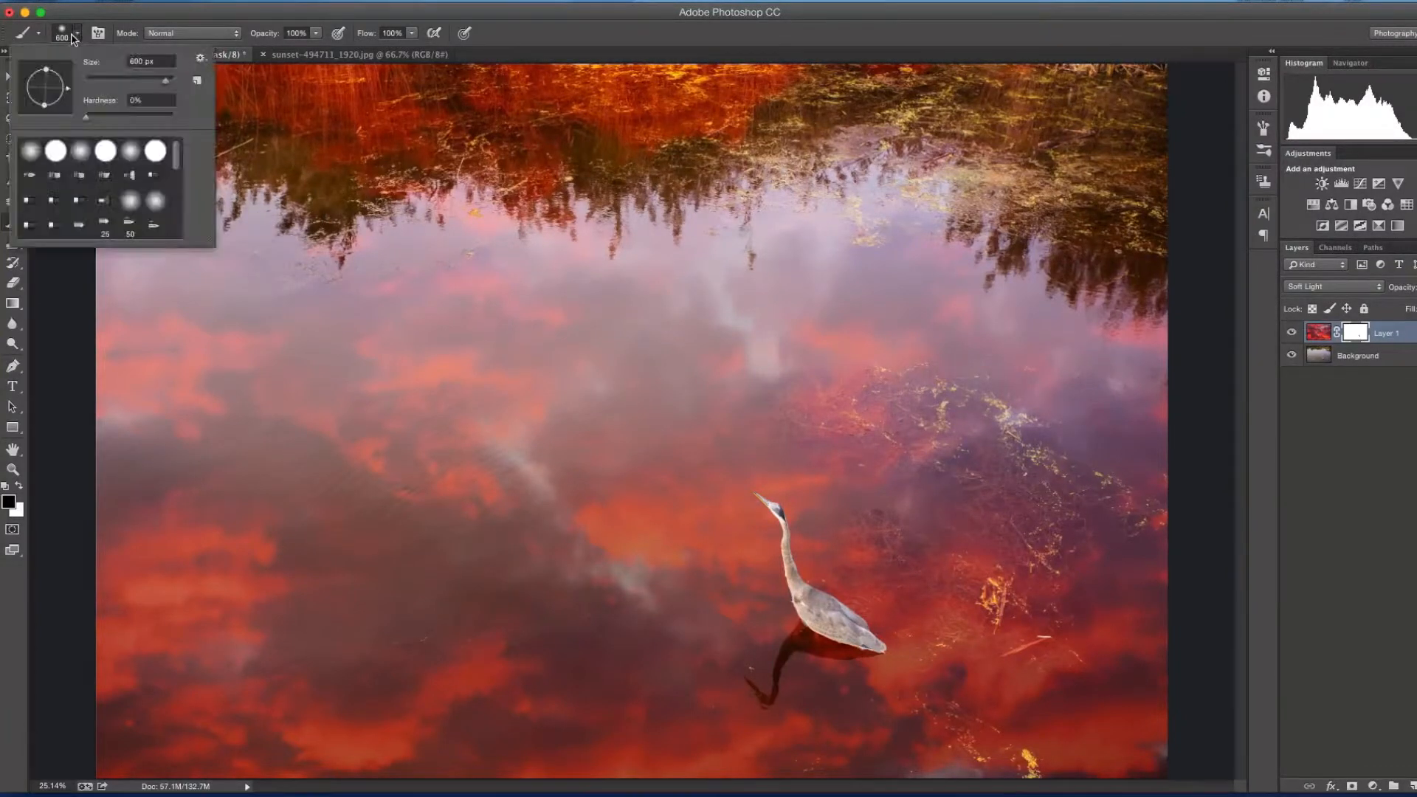
key(Return)
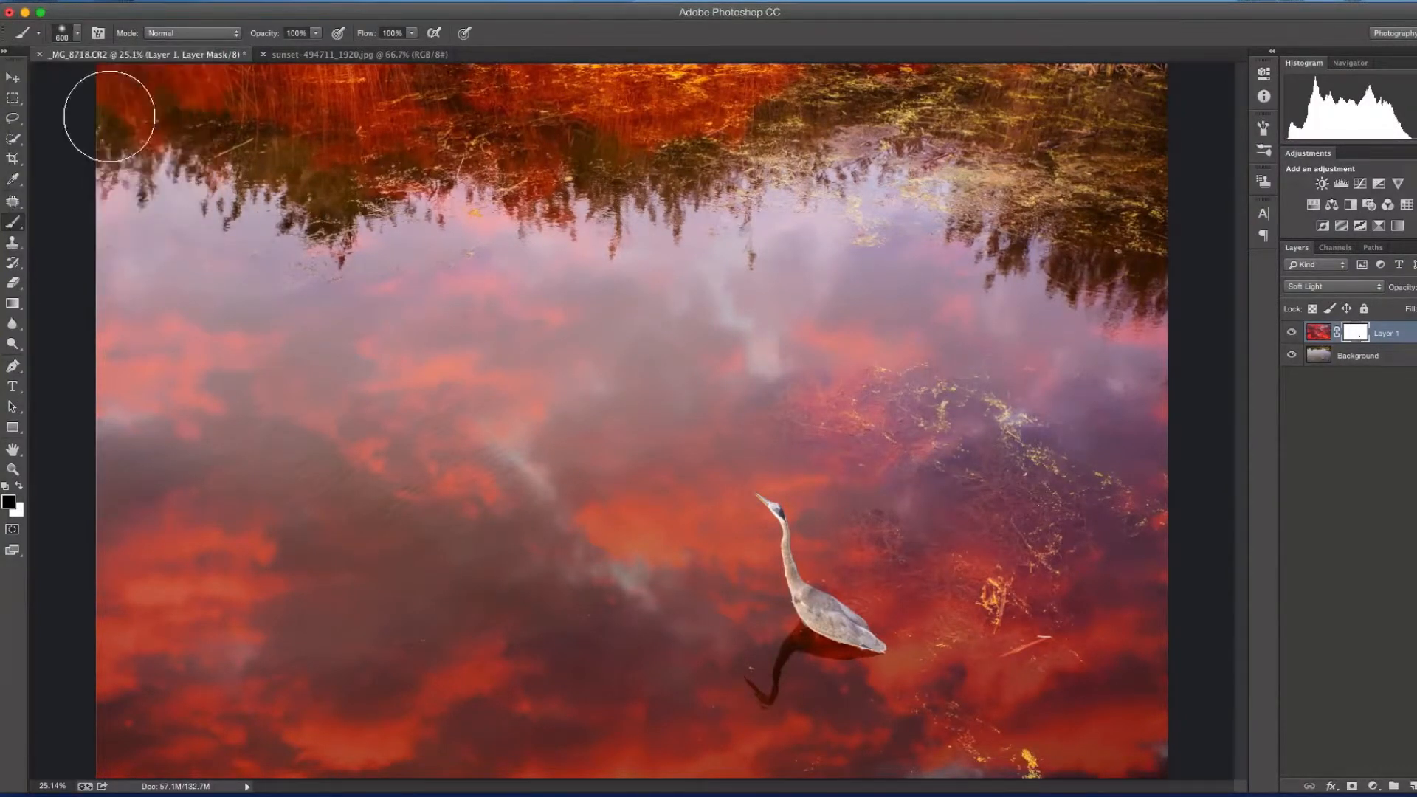
key(bracketright)
key(bracketright)
mouse_move(118, 85)
mouse_down()
mouse_move(473, 86)
mouse_move(987, 46)
mouse_move(1157, 100)
mouse_move(1178, 183)
mouse_move(1113, 174)
mouse_move(998, 91)
mouse_move(1130, 173)
mouse_move(1126, 203)
mouse_move(1007, 89)
mouse_move(790, 64)
mouse_move(594, 123)
mouse_move(375, 119)
mouse_move(320, 145)
mouse_move(209, 95)
mouse_move(122, 103)
mouse_move(677, 87)
mouse_move(791, 108)
mouse_move(846, 76)
mouse_move(1074, 99)
mouse_move(1180, 204)
mouse_move(1143, 211)
mouse_move(1113, 134)
mouse_move(1024, 90)
mouse_move(718, 69)
mouse_move(534, 147)
mouse_move(512, 123)
mouse_move(414, 116)
mouse_move(303, 161)
mouse_move(270, 125)
mouse_move(139, 109)
mouse_move(146, 85)
mouse_move(367, 120)
mouse_move(600, 122)
mouse_move(585, 163)
mouse_move(555, 161)
mouse_move(650, 146)
mouse_move(759, 76)
mouse_move(924, 51)
mouse_move(1105, 191)
mouse_move(1097, 226)
mouse_move(1191, 228)
mouse_move(1212, 200)
mouse_up()
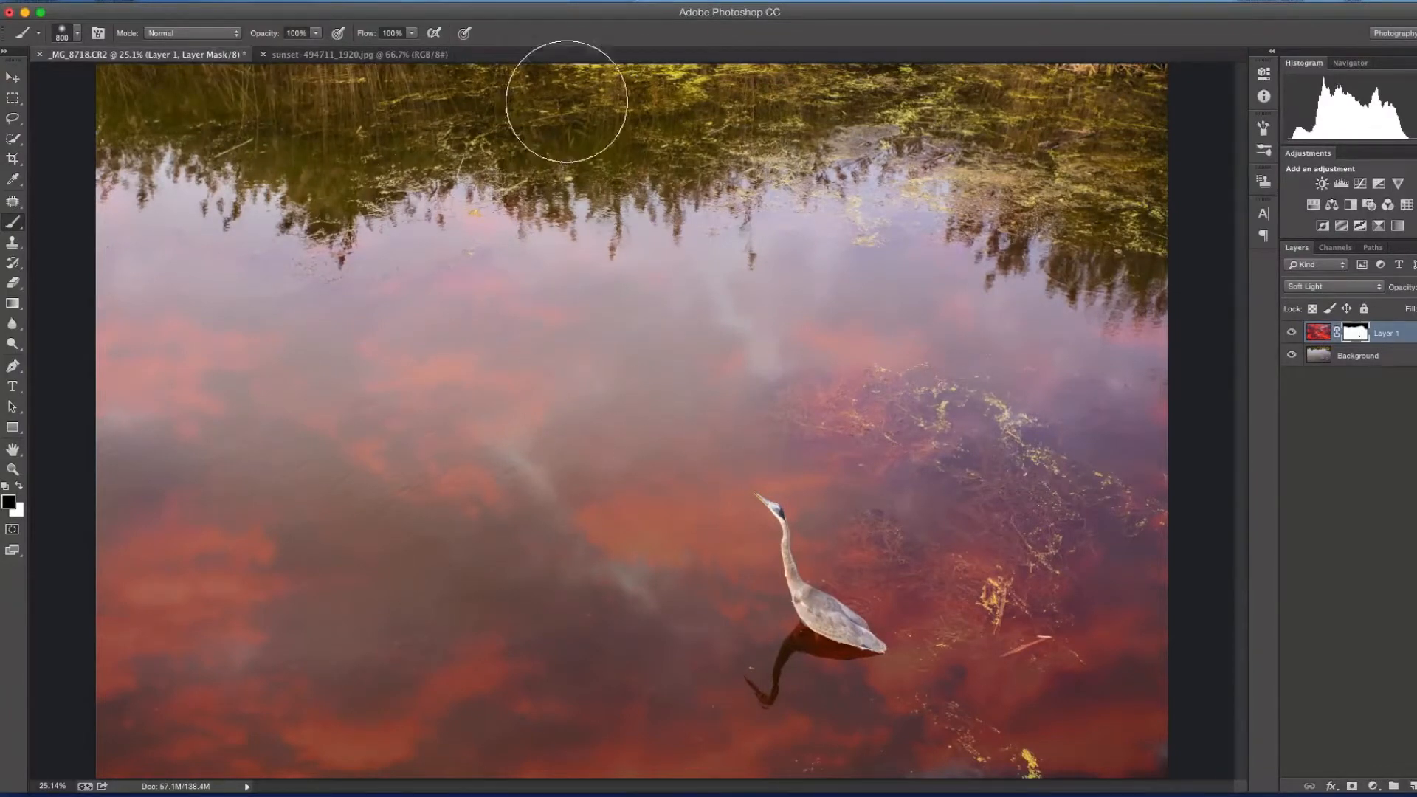
Add a Photo Filter adjustment directly above the Background layer using Warming Filter (85) at 44% density
click(1394, 361)
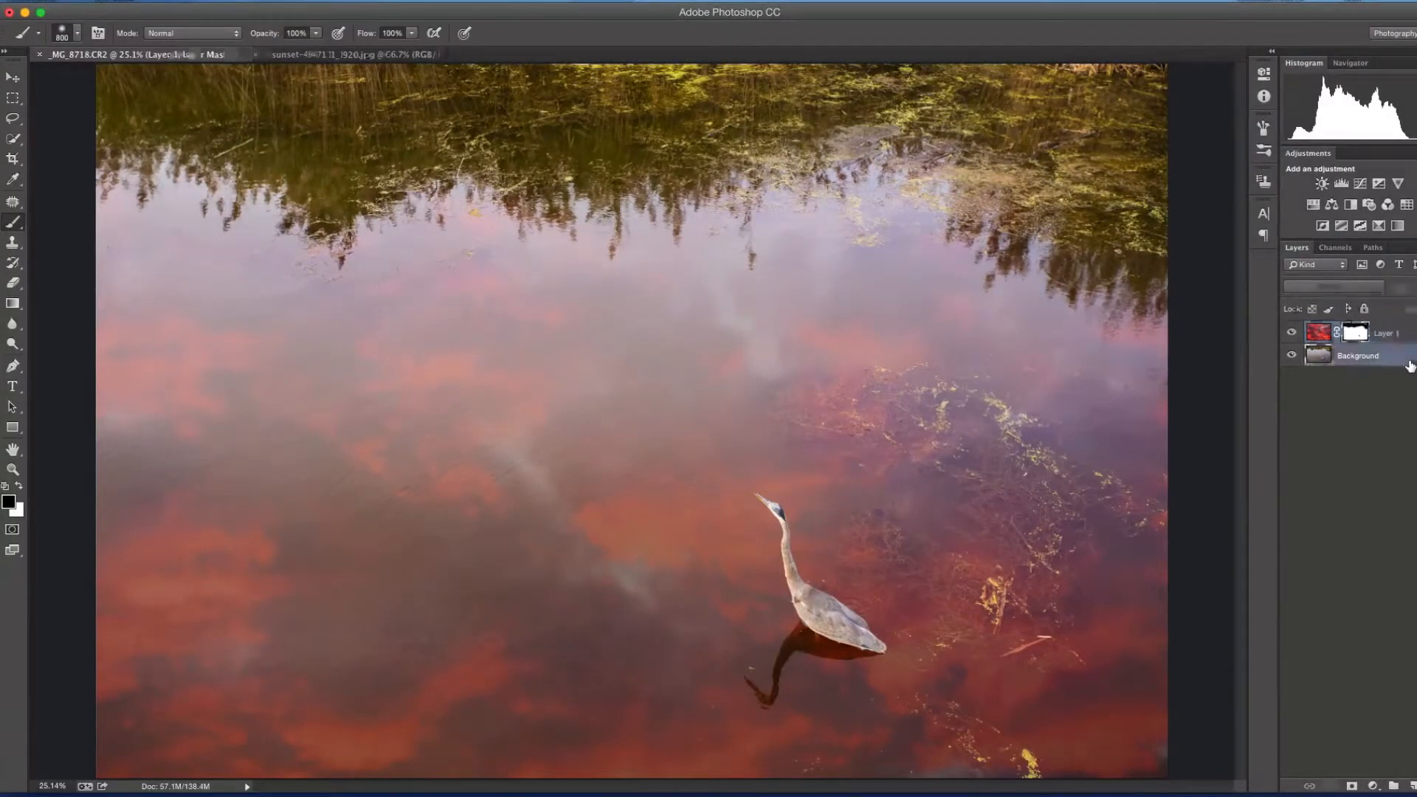
click(1373, 786)
click(1397, 705)
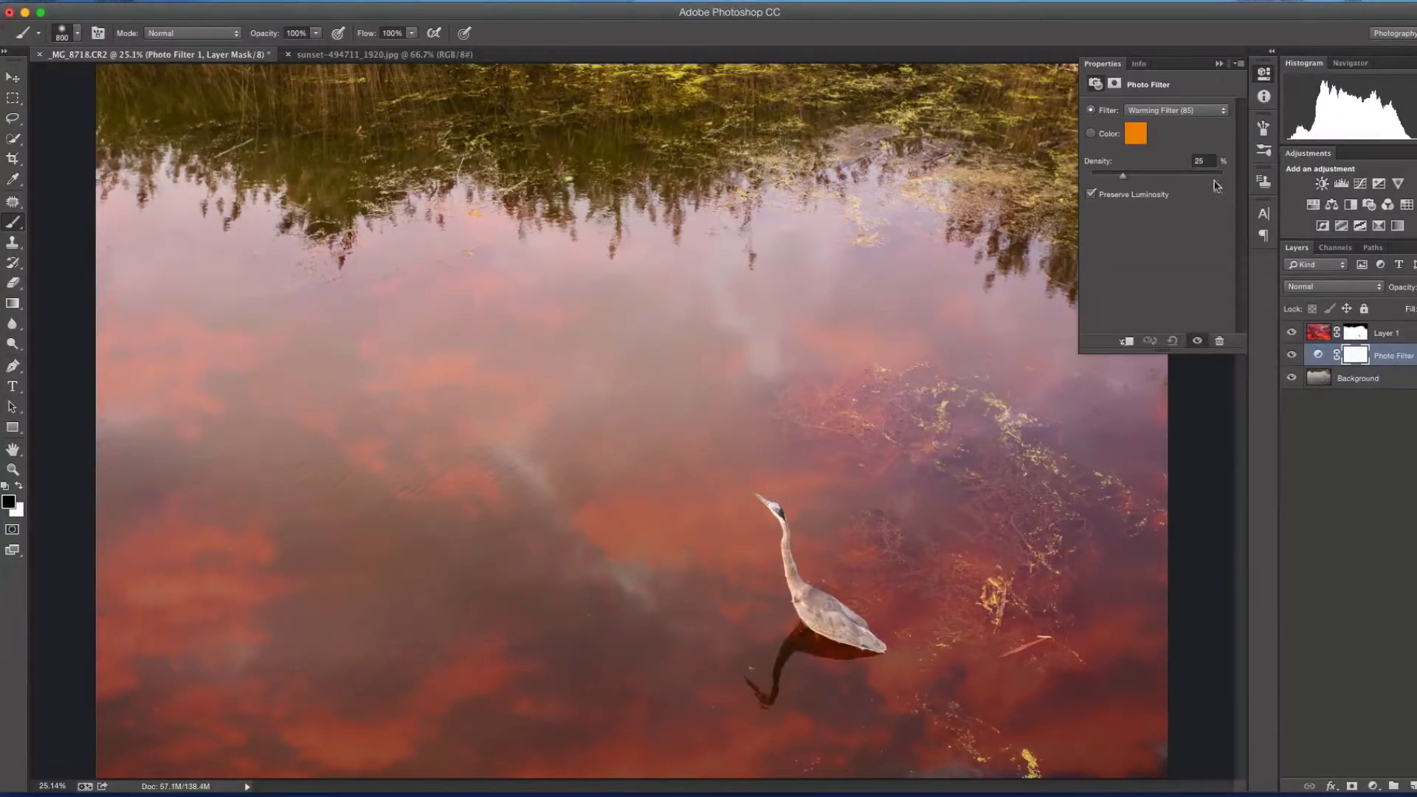
mouse_move(1123, 177)
mouse_down()
mouse_move(1168, 181)
mouse_move(1149, 178)
mouse_up()
Duplicate the Photo Filter adjustment and set the copy to the Red filter at 16% density
drag(1373, 355, 1412, 782)
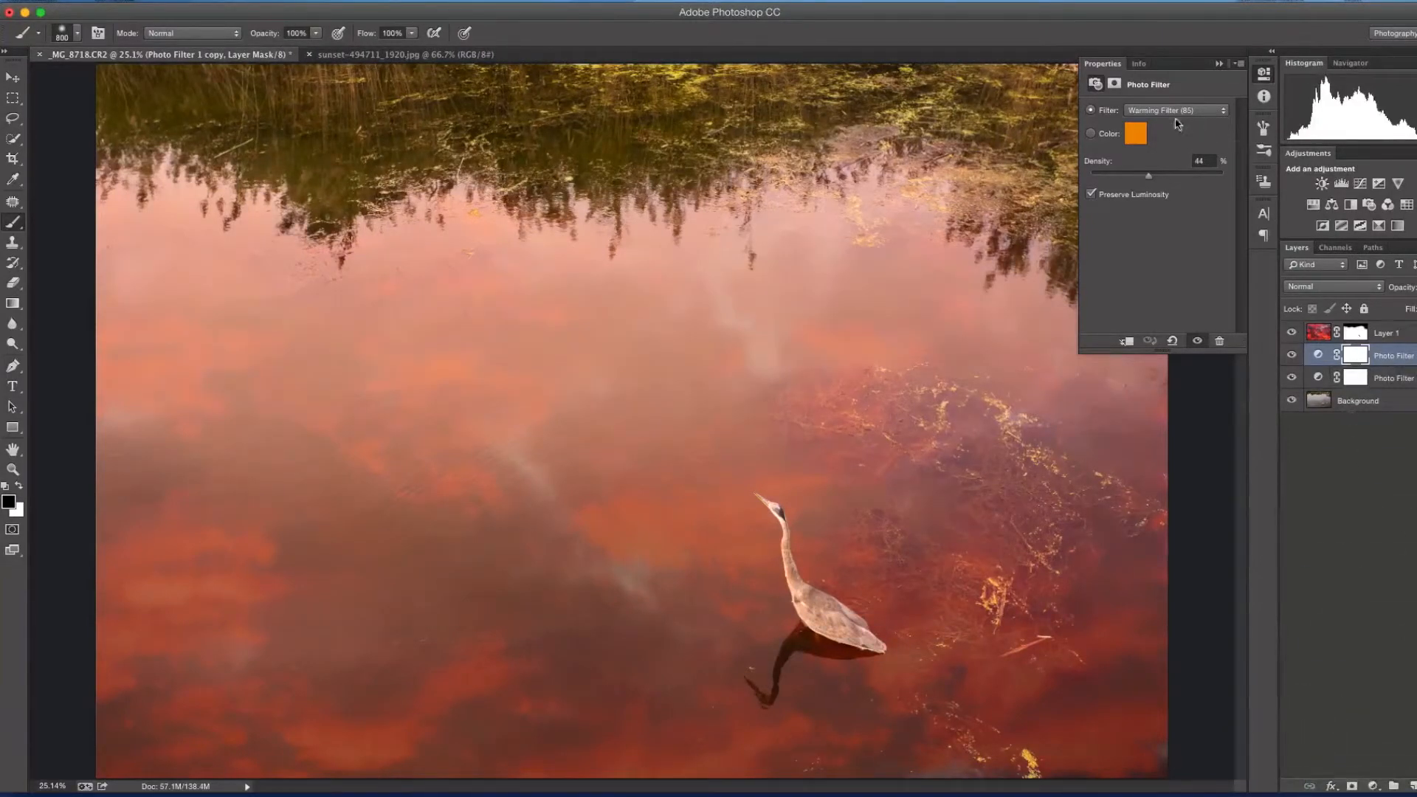
click(1174, 110)
click(1148, 180)
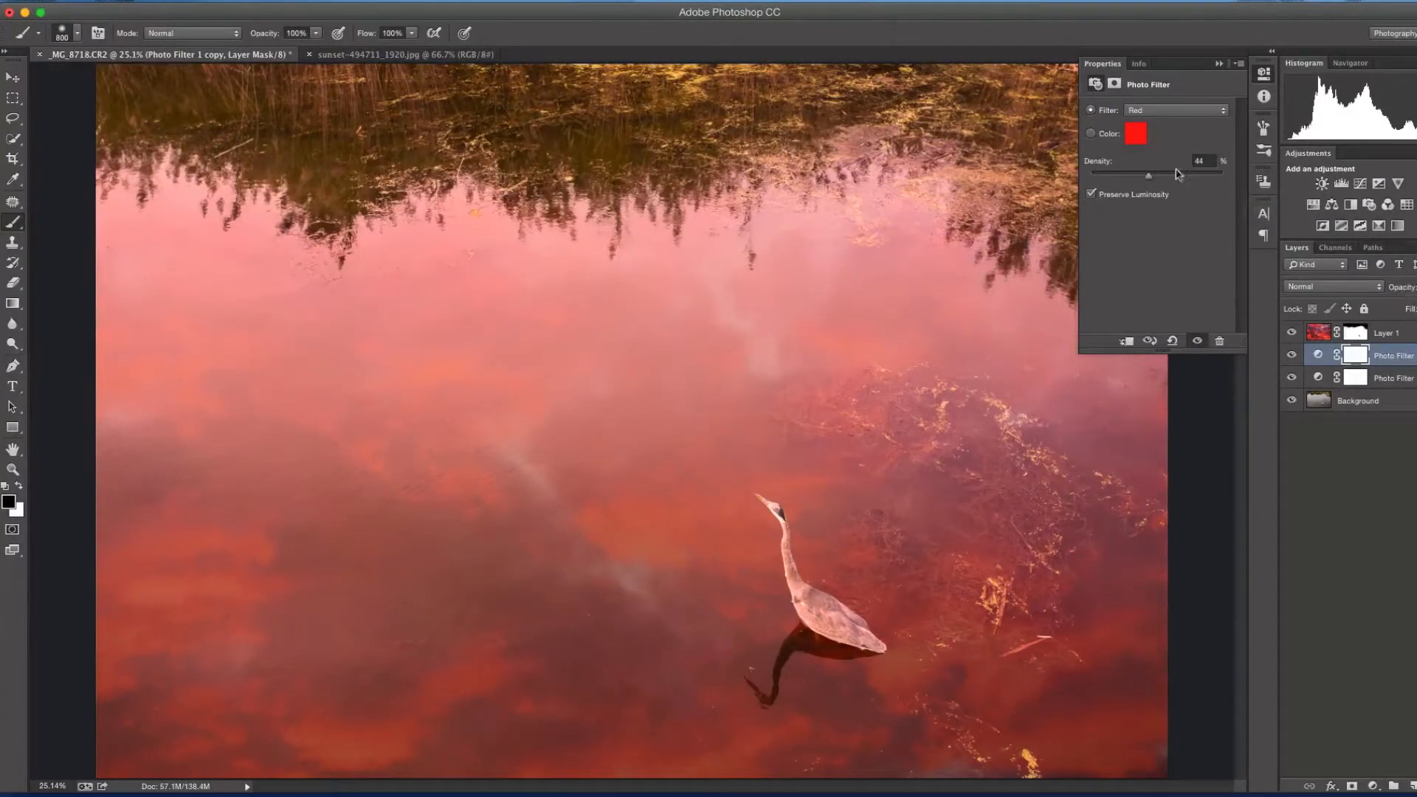
drag(1149, 178, 1107, 178)
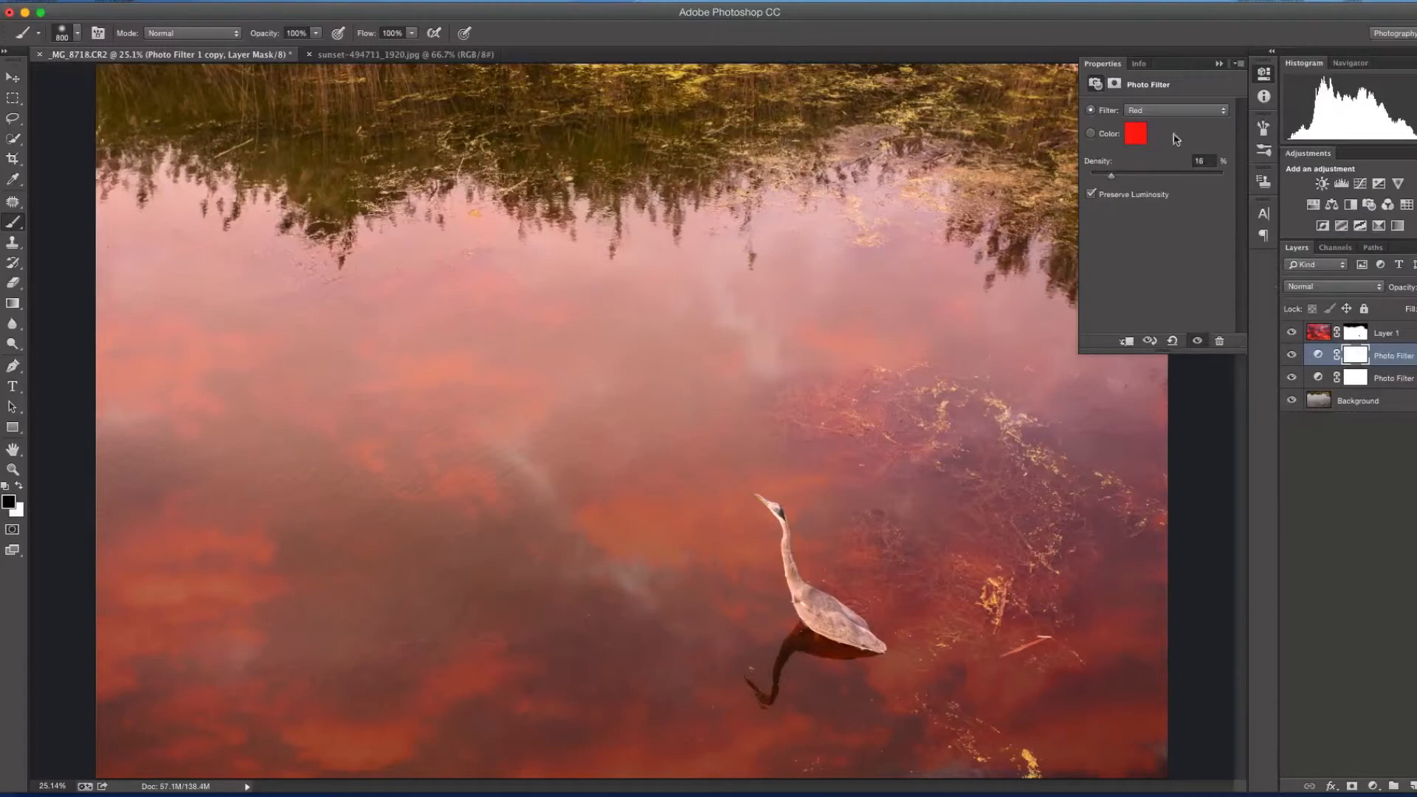
click(1219, 64)
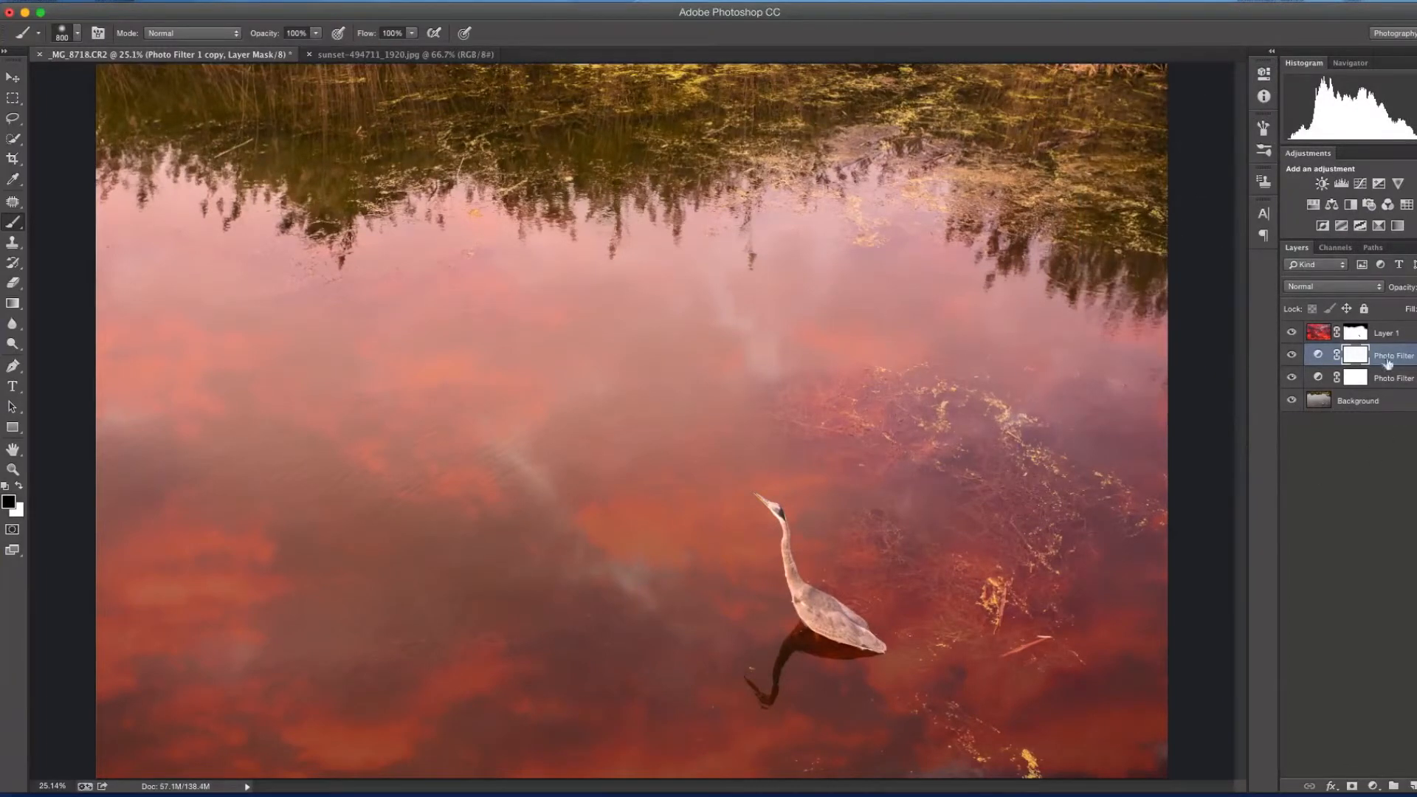
Select the sunset layer and compare the original with the edit by hiding and restoring all layers above Background
click(1395, 334)
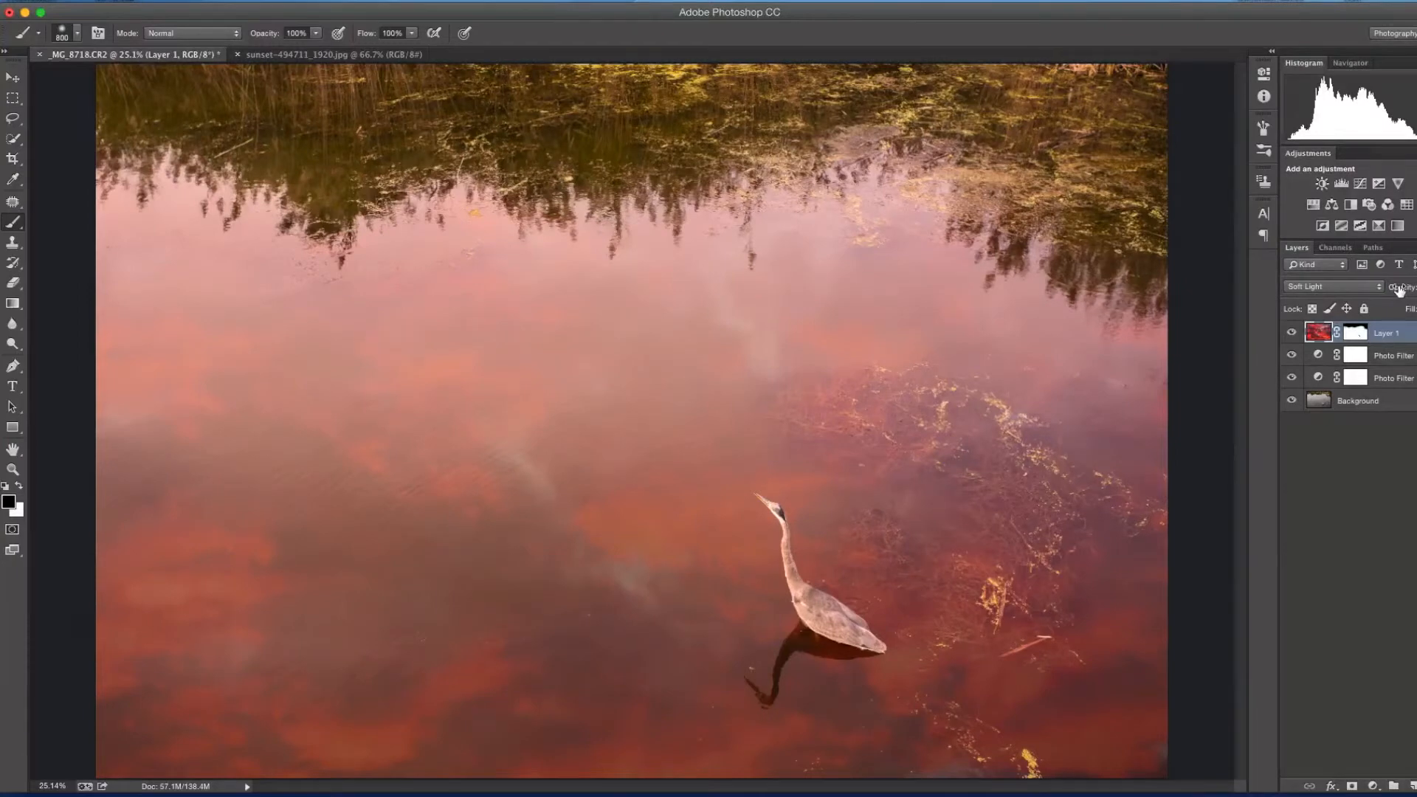
alt+click(1292, 400)
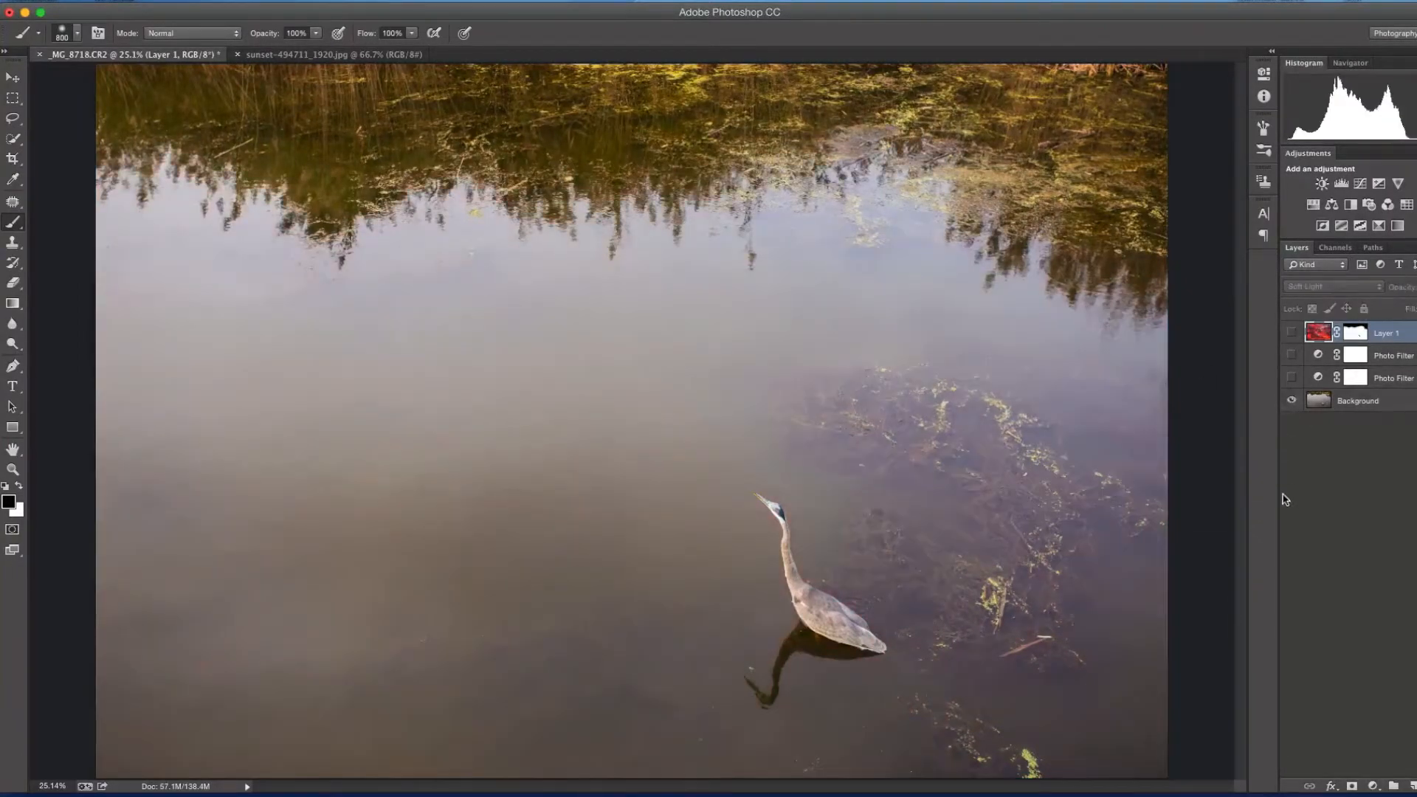
alt+click(1292, 333)
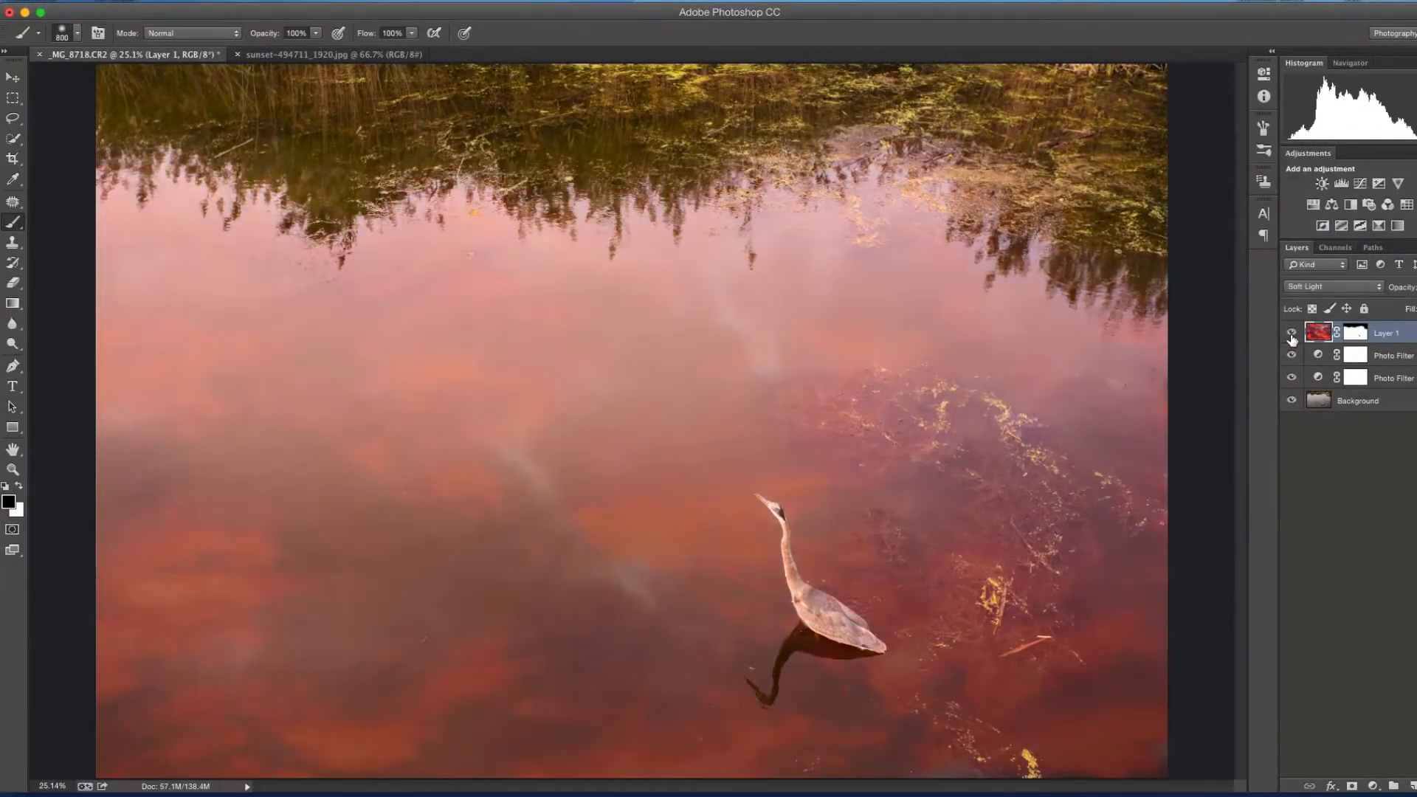